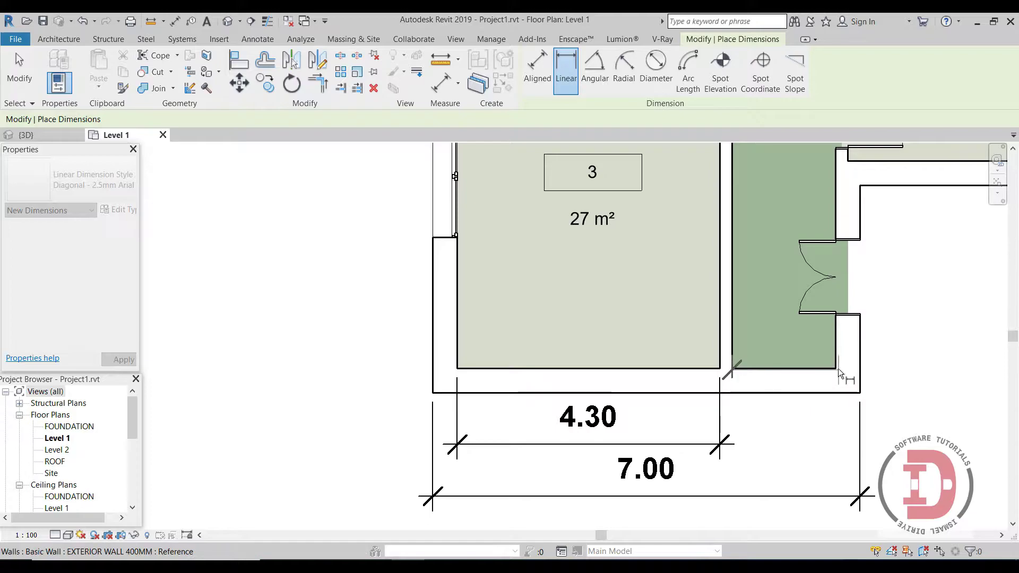
# - Place a linear dimension across the corridor's inner width below the plan, in line with the sitting room dimension
pyautogui.click(836, 367)
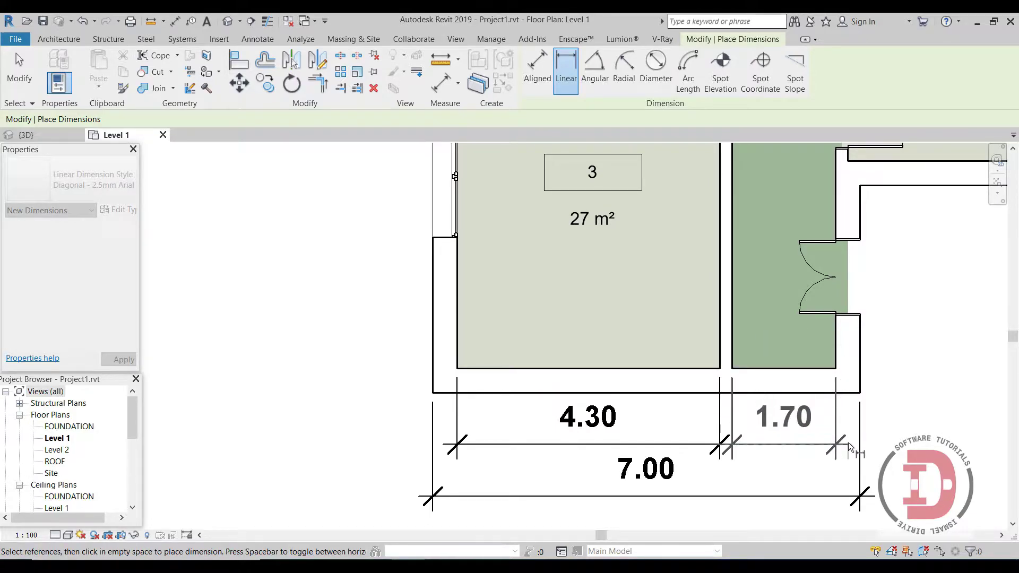
pyautogui.click(848, 442)
pyautogui.scroll(-3, 463, 428)
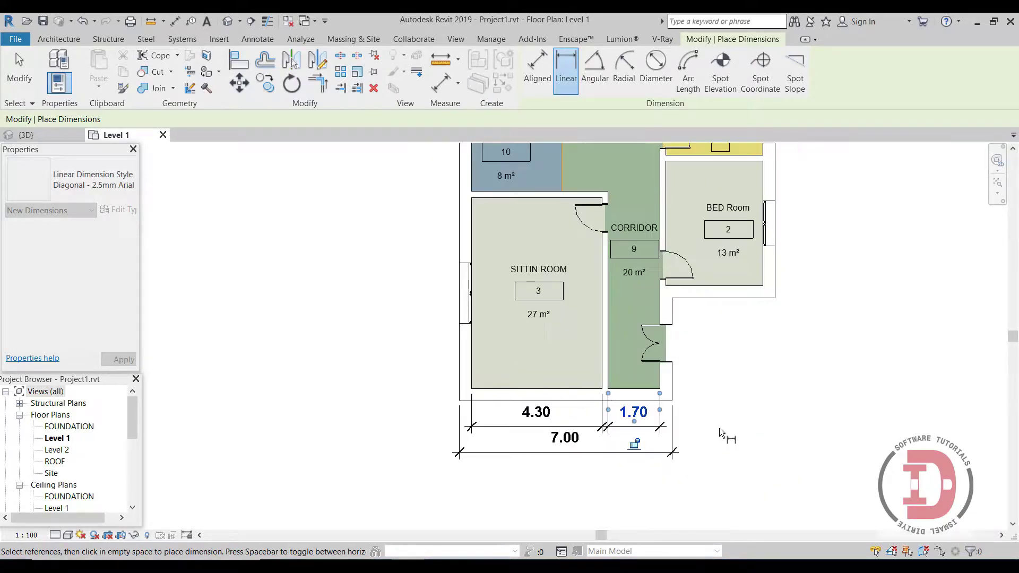
pyautogui.scroll(-2, 718, 427)
pyautogui.scroll(-4, 569, 354)
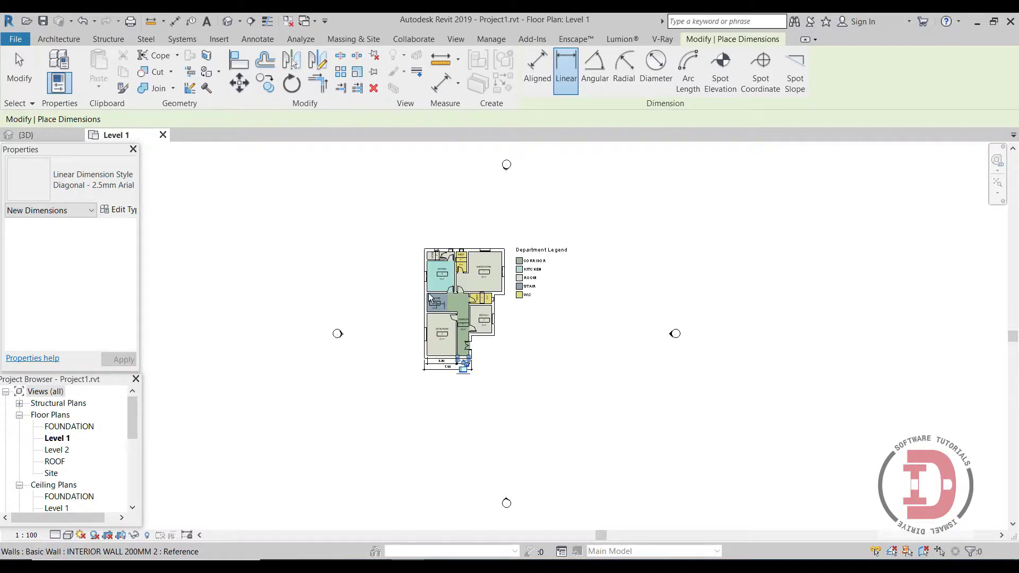
pyautogui.scroll(3, 432, 413)
pyautogui.scroll(2, 432, 421)
pyautogui.moveTo(441, 316); pyautogui.dragTo(455, 447, button='middle')
pyautogui.scroll(3, 448, 270)
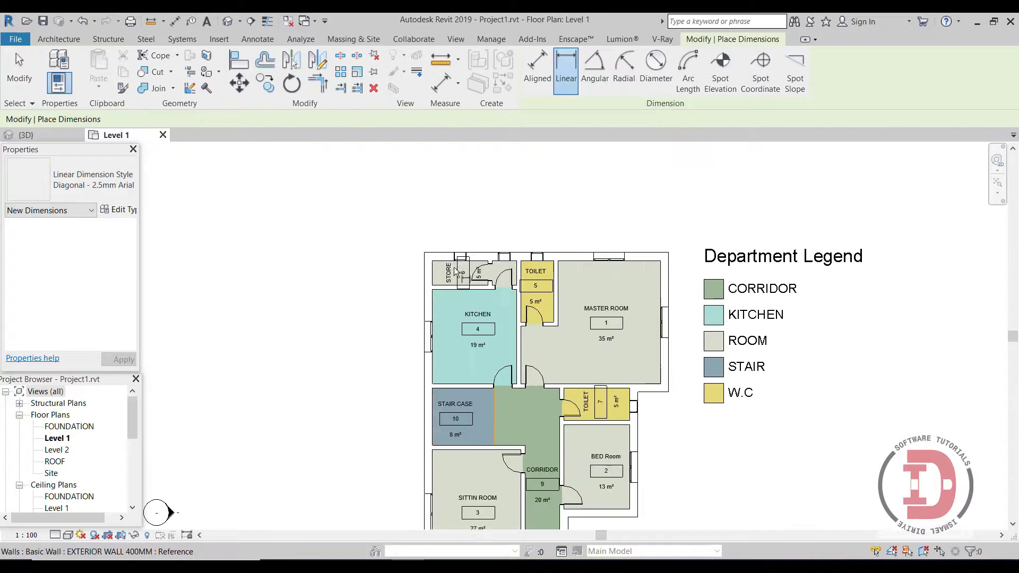
pyautogui.scroll(-2, 445, 327)
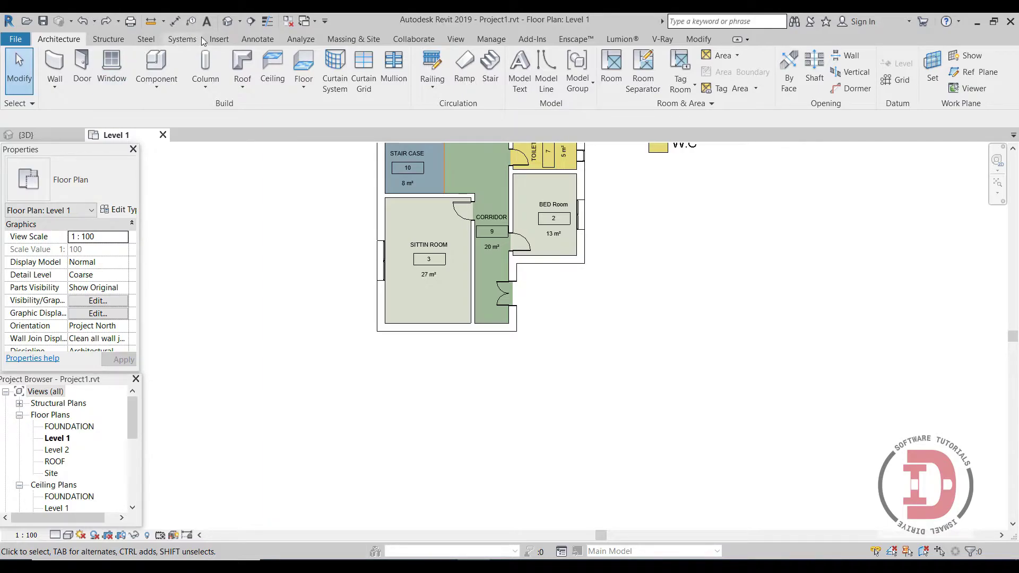
# - Start a linear dimension and set the line weight of its Diagonal - 2.5mm Arial type to 3
pyautogui.click(258, 40)
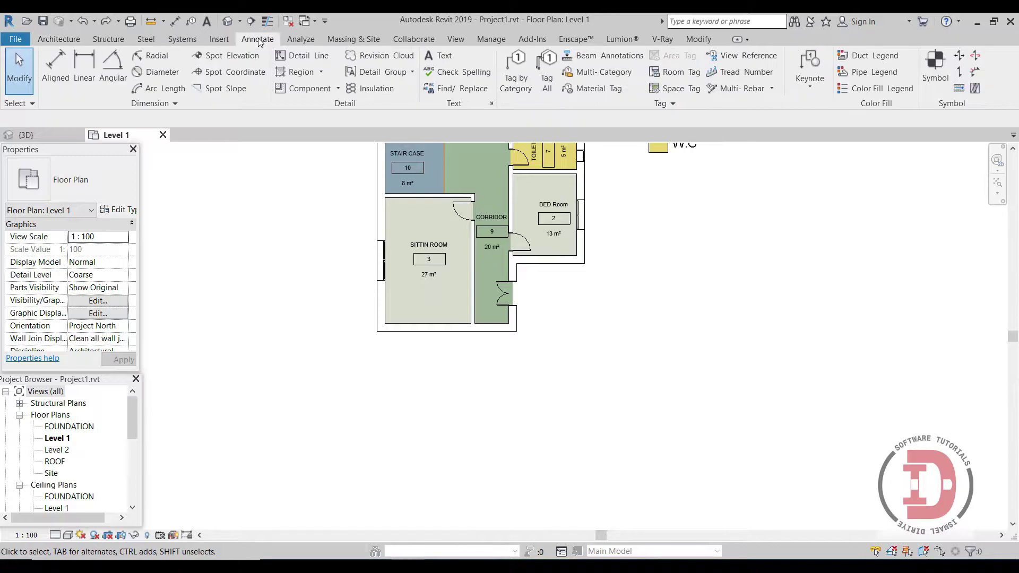
pyautogui.click(81, 68)
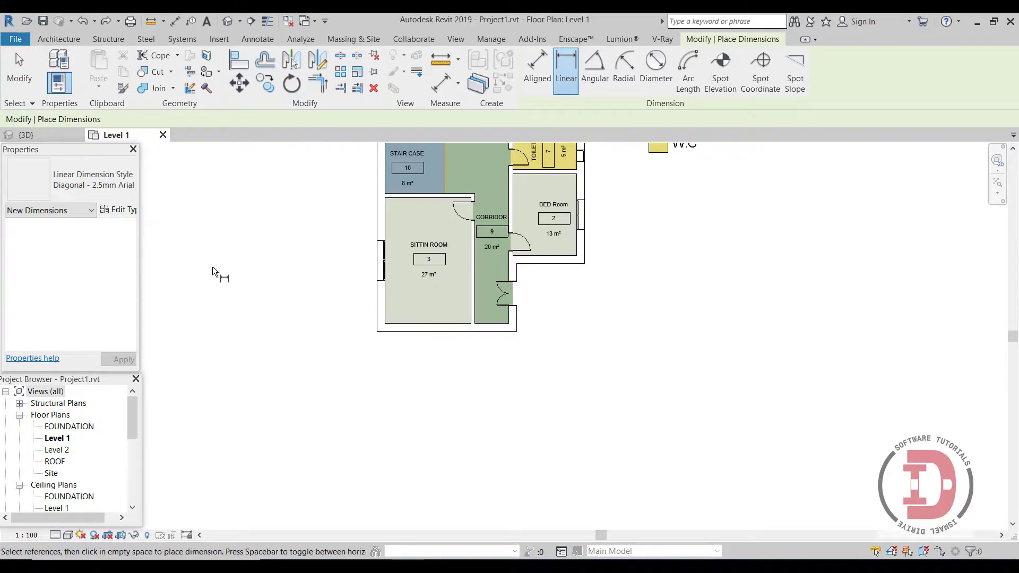
pyautogui.click(121, 211)
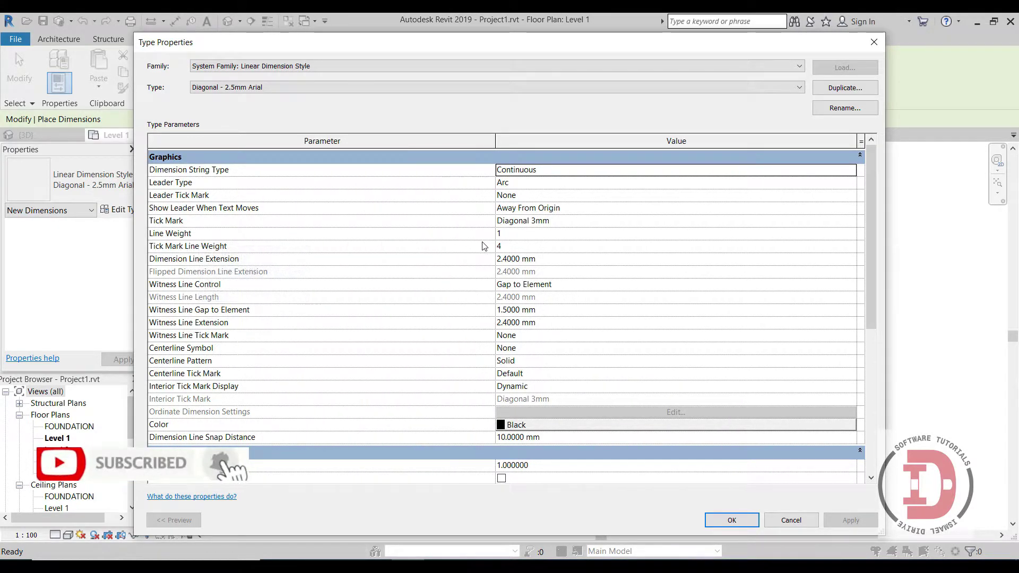
pyautogui.click(510, 234)
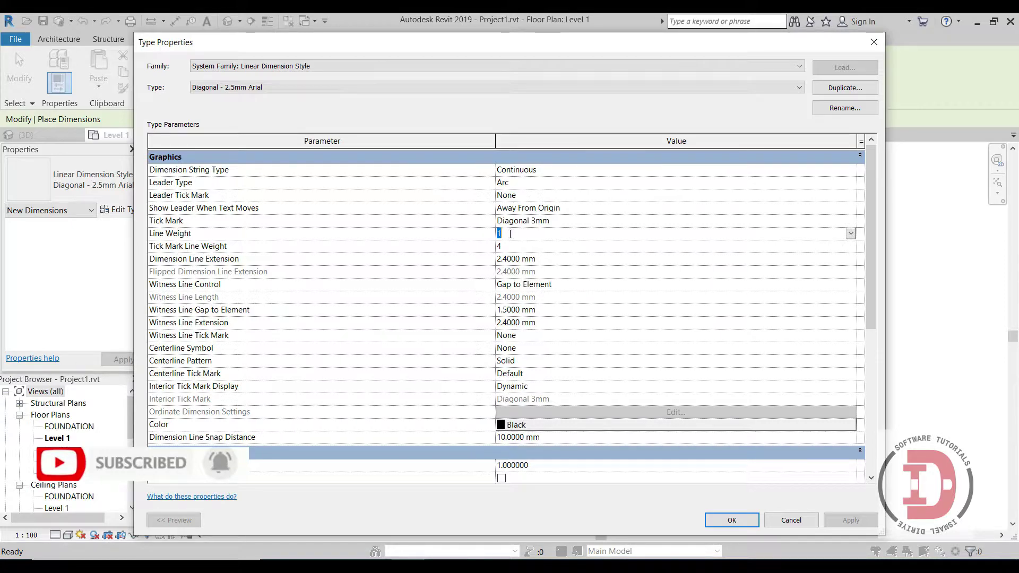
pyautogui.write('3')
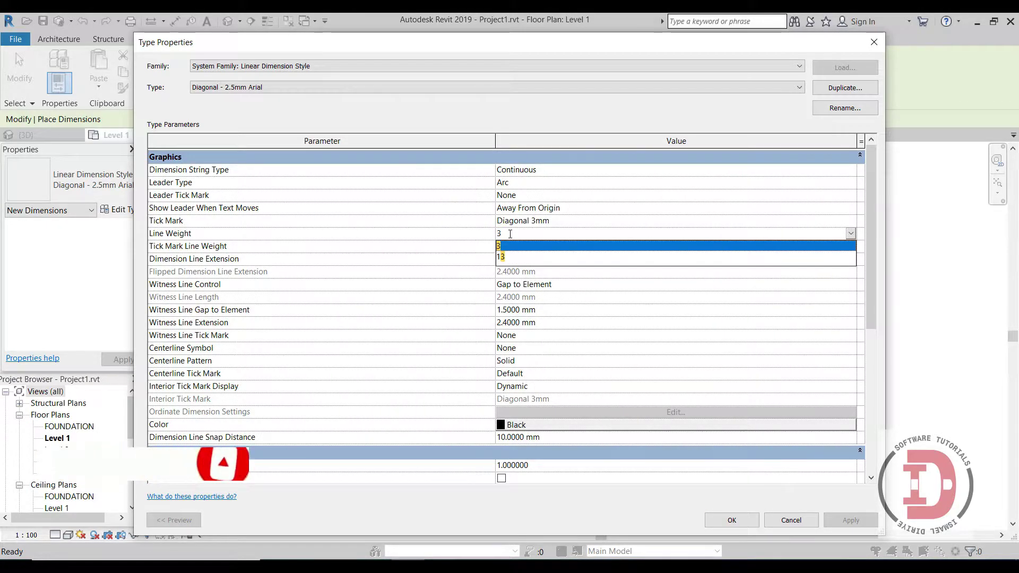
# - Make the dimension style's text bold, set its text size to 3.5 mm, and apply the type changes
pyautogui.scroll(-6, 563, 338)
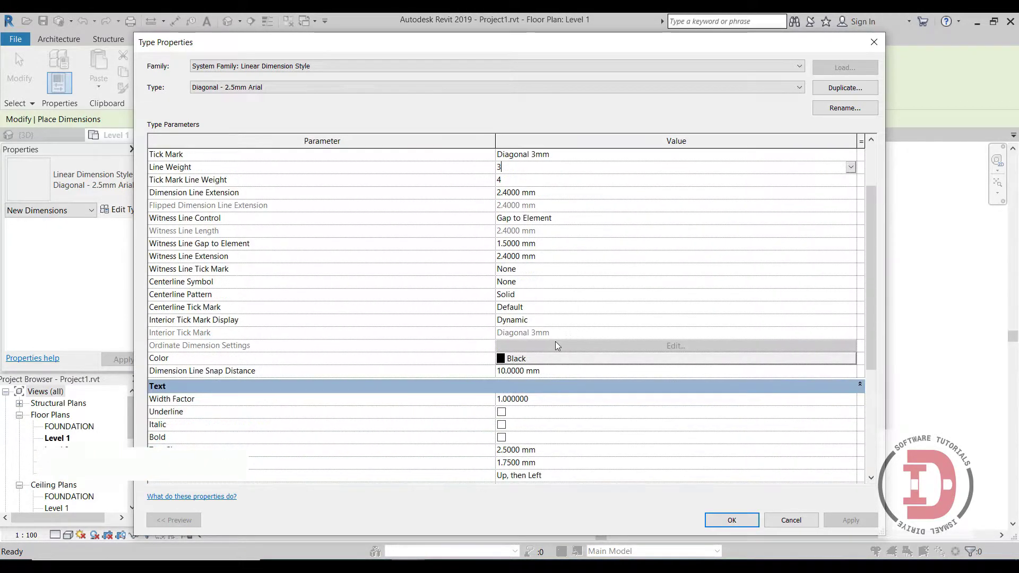
pyautogui.scroll(3, 584, 260)
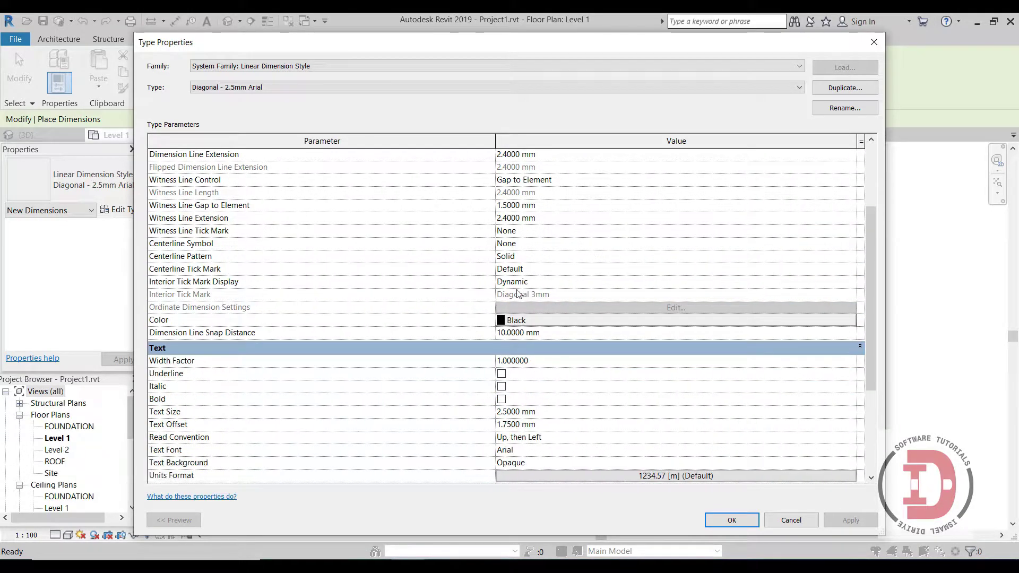
pyautogui.scroll(-3, 520, 294)
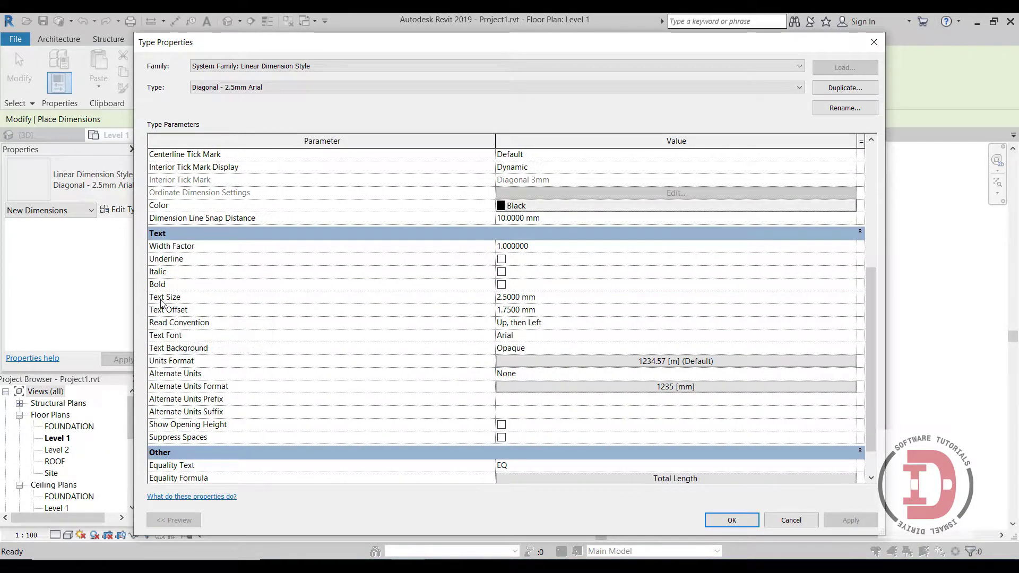
pyautogui.click(501, 285)
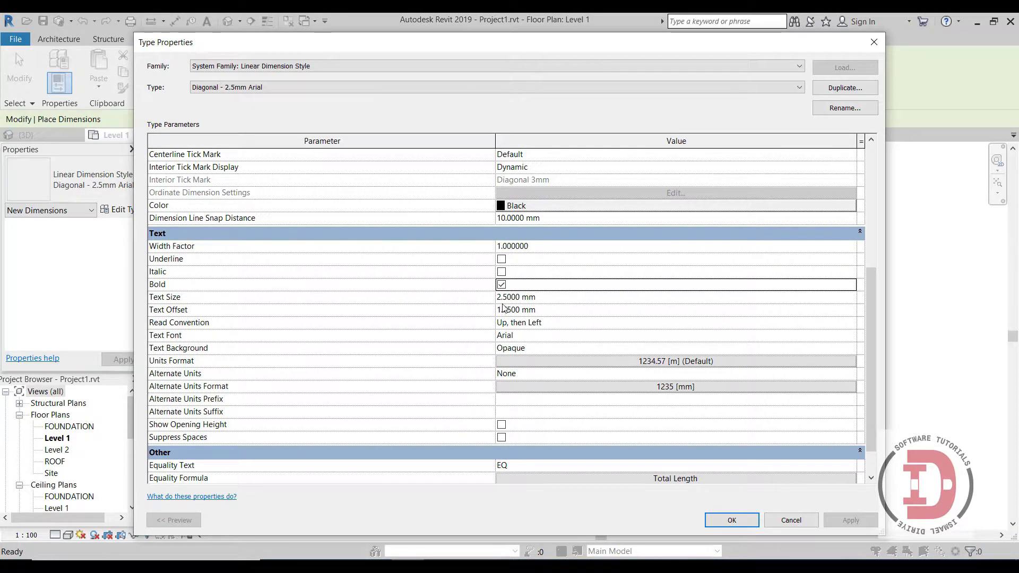
pyautogui.click(503, 300)
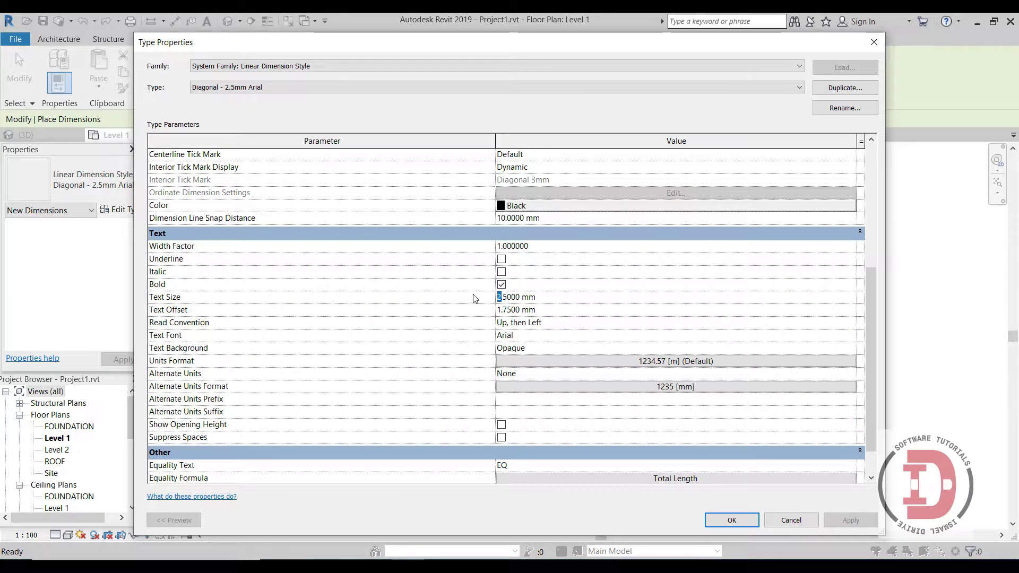
pyautogui.write('3')
pyautogui.click(733, 521)
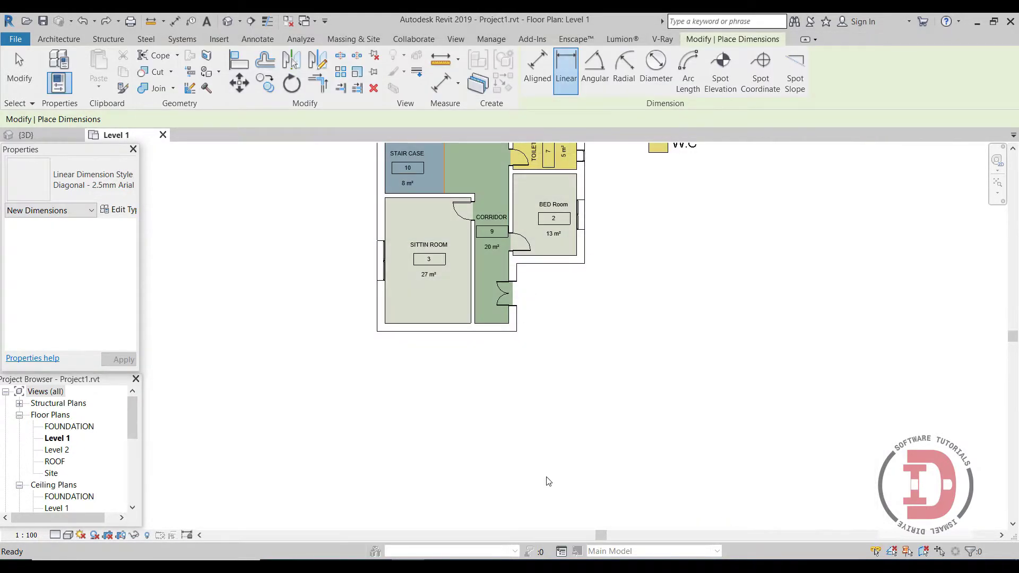
# - Dimension the overall outer width of the wall below the sitting room and corridor, placing the dimension under the plan
pyautogui.click(376, 333)
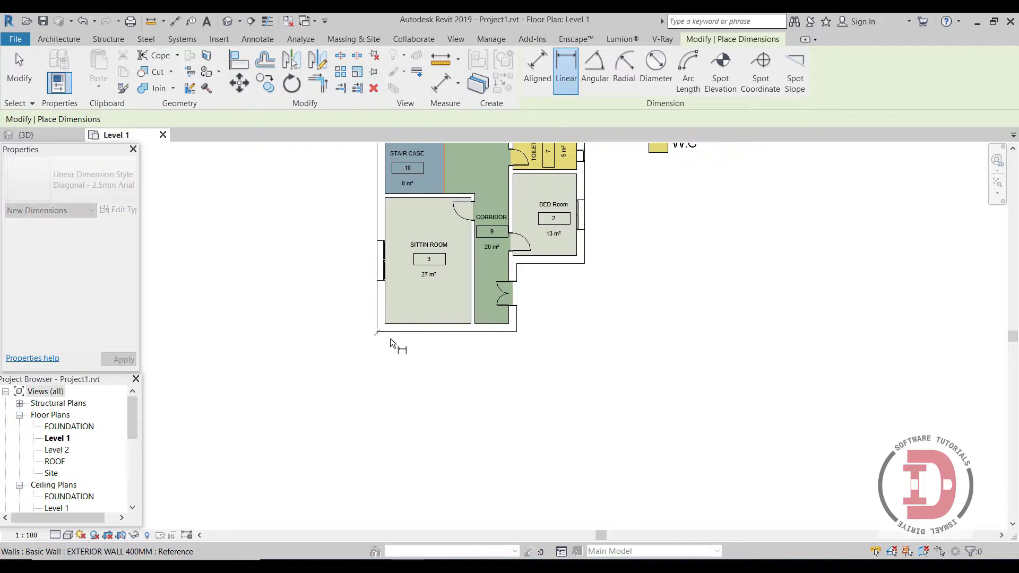
pyautogui.click(518, 332)
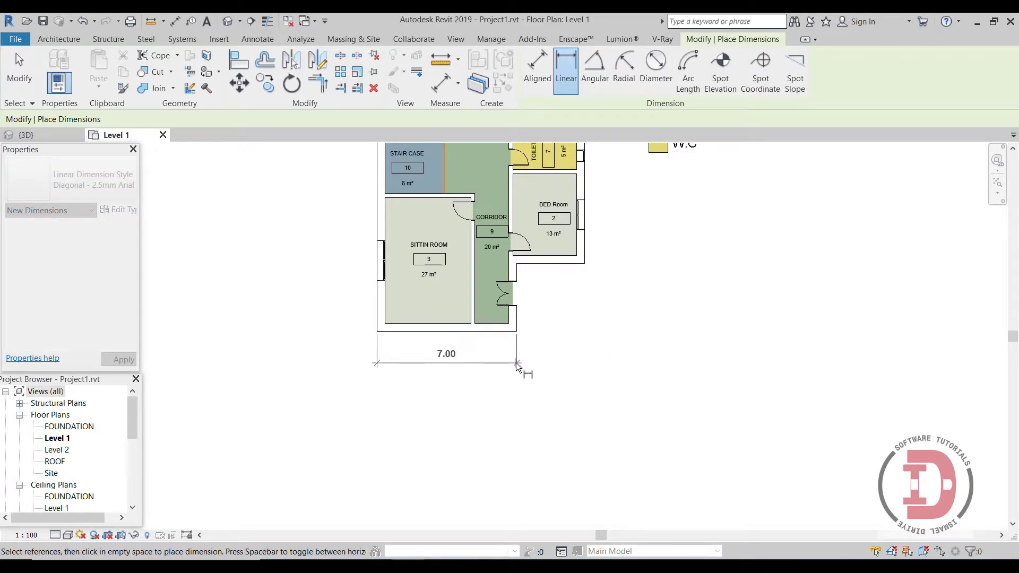
pyautogui.click(473, 365)
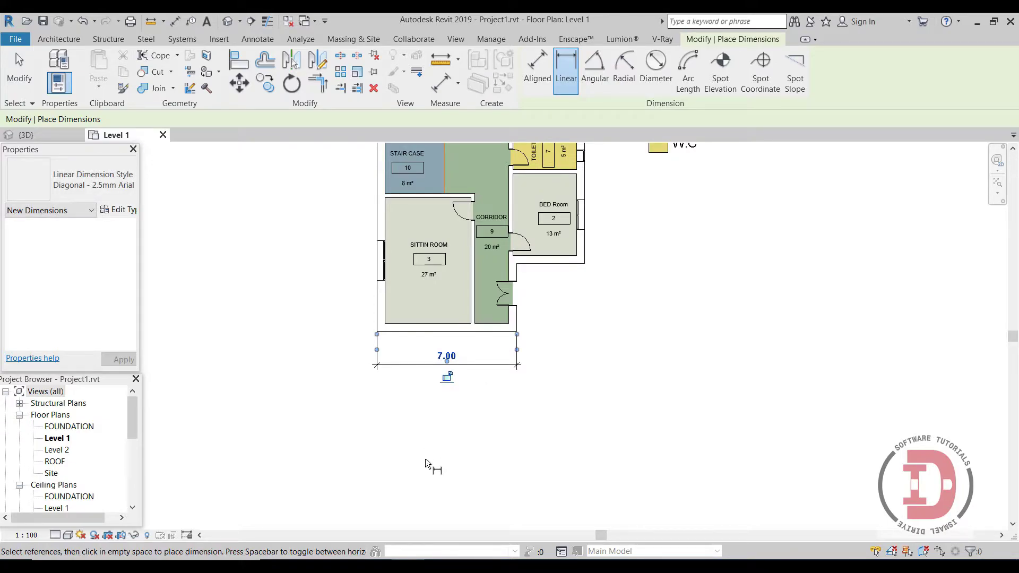
pyautogui.press('Escape')
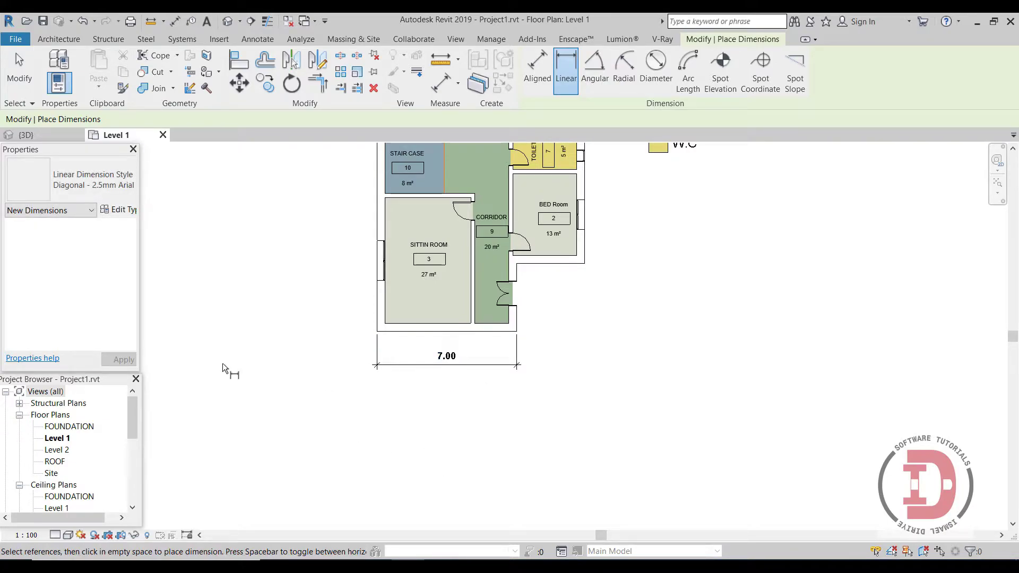
# - Dimension the sitting room's inner width between its wall faces, placing it between the plan and the overall dimension
pyautogui.scroll(-2, 361, 308)
pyautogui.scroll(6, 360, 306)
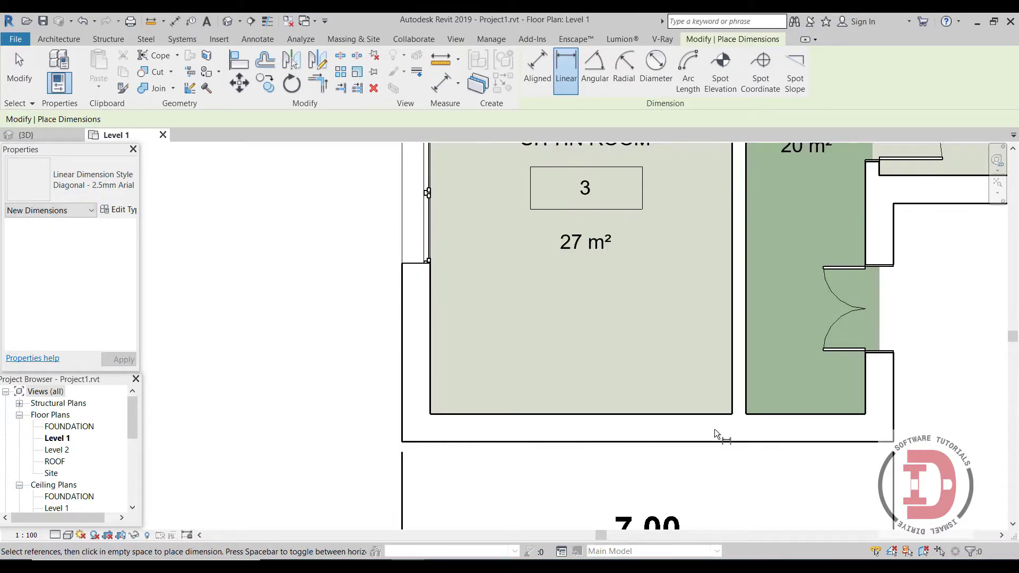
pyautogui.scroll(-3, 536, 405)
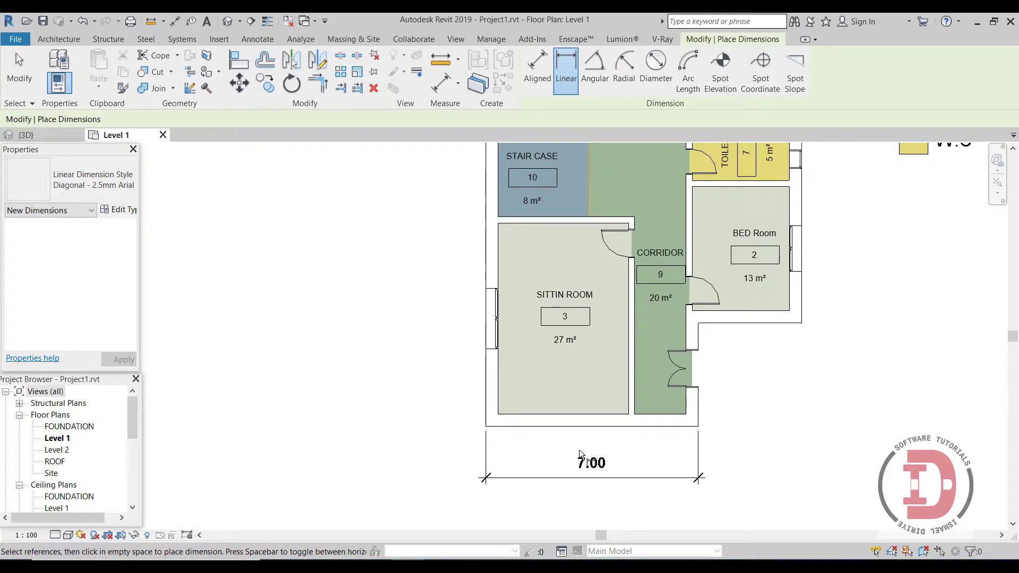
pyautogui.scroll(3, 502, 447)
pyautogui.scroll(1, 502, 447)
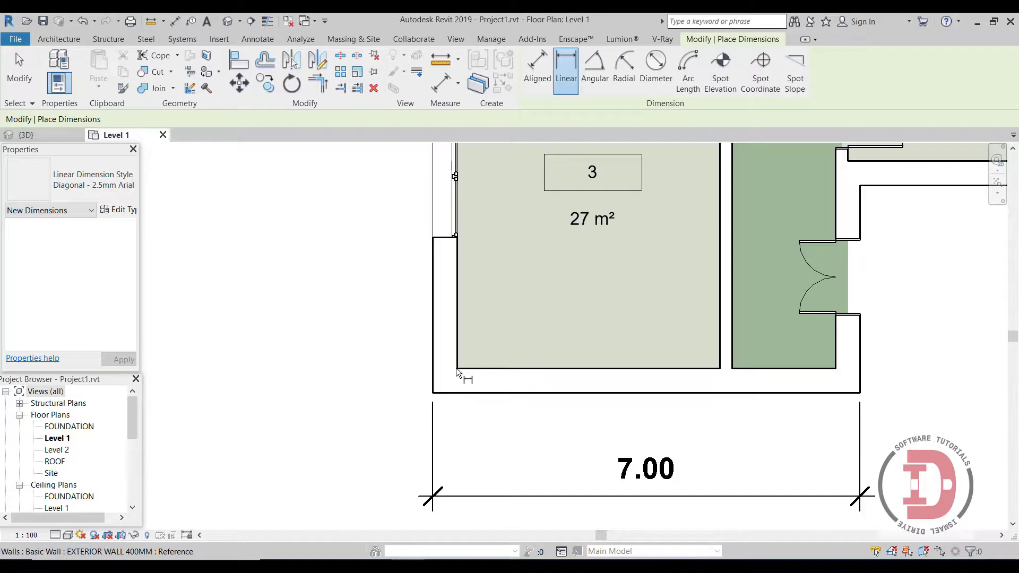
pyautogui.click(457, 367)
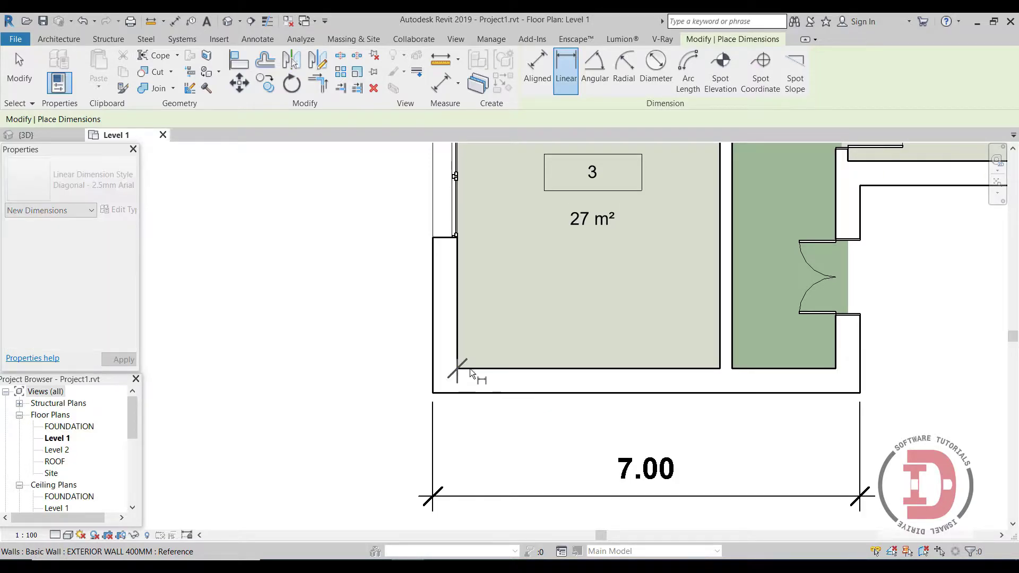
pyautogui.click(720, 367)
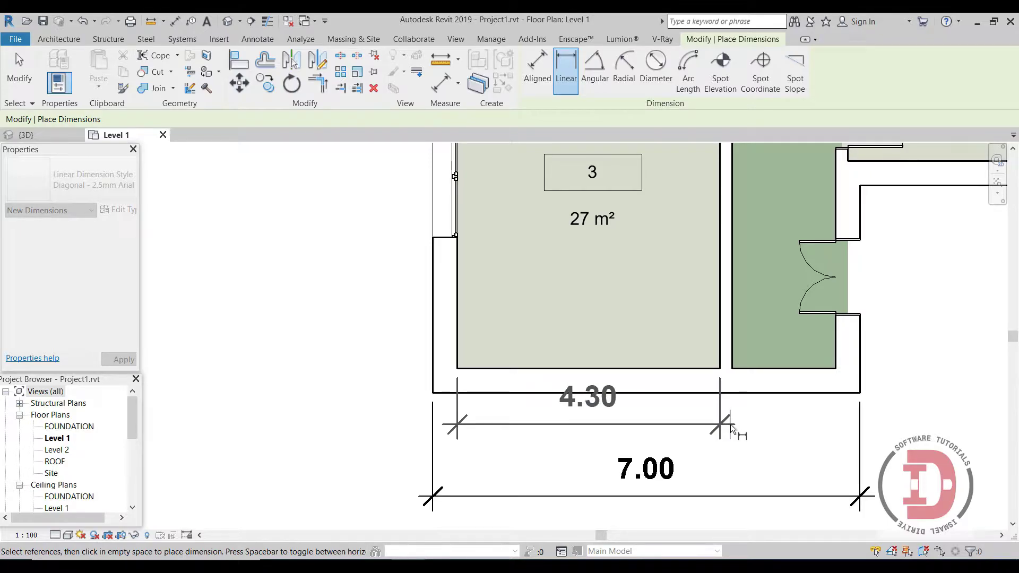
pyautogui.click(730, 444)
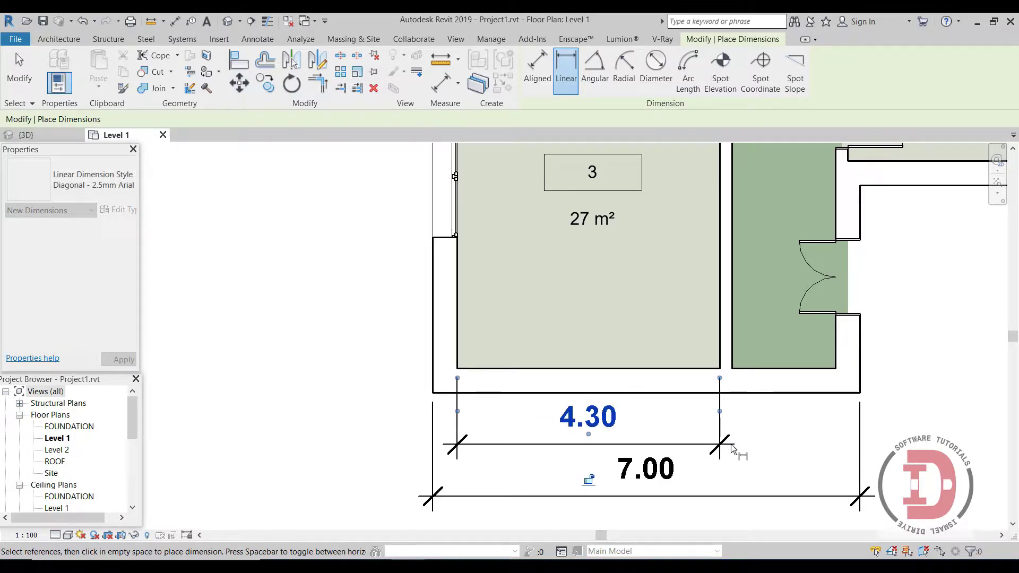
# - Dimension the corridor's inner width between its wall faces, in line with the sitting room dimension
pyautogui.click(733, 368)
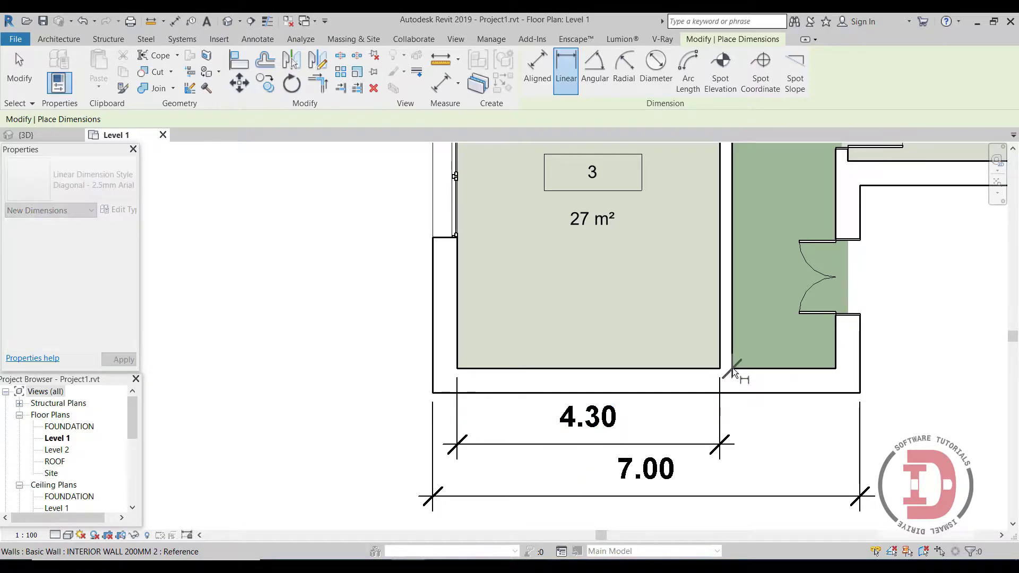
pyautogui.click(836, 368)
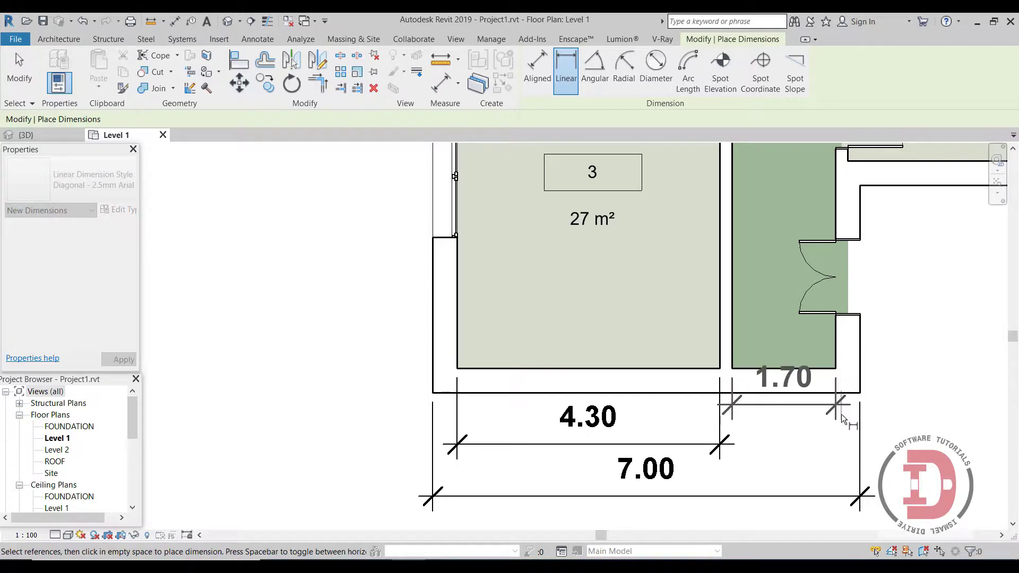
pyautogui.click(848, 441)
pyautogui.scroll(-5, 526, 415)
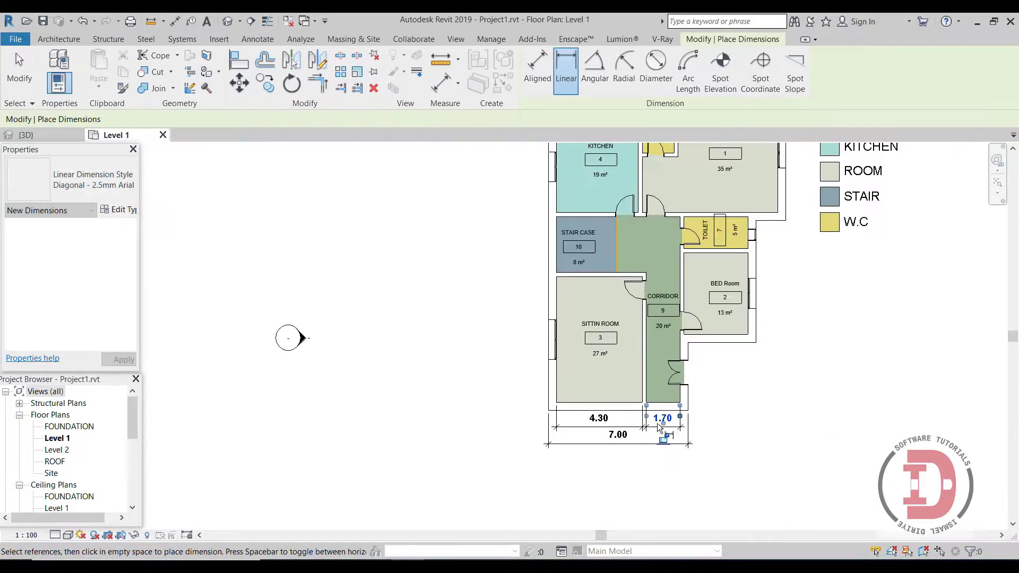
pyautogui.scroll(-5, 377, 297)
pyautogui.scroll(4, 472, 326)
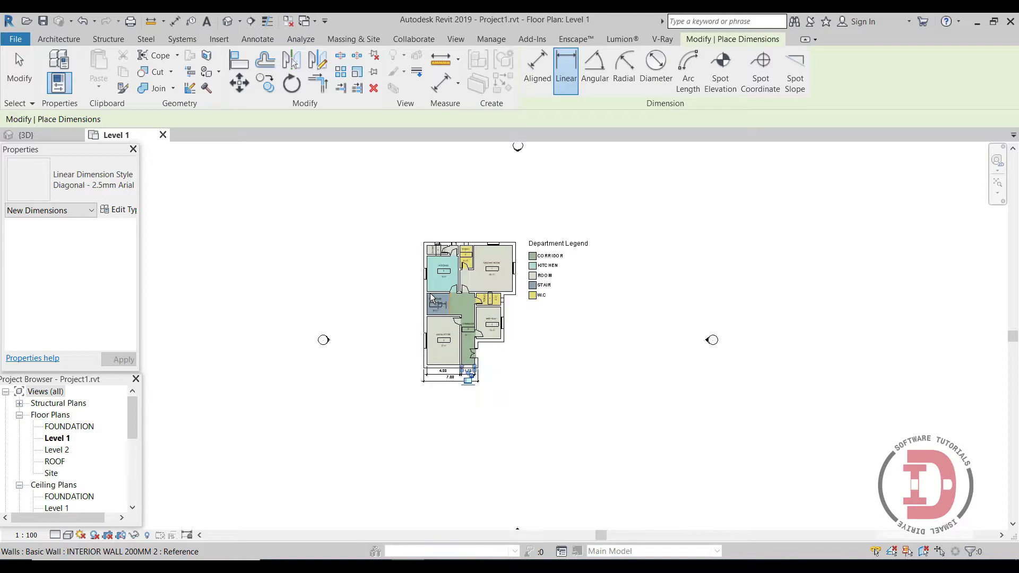
pyautogui.scroll(2, 429, 421)
pyautogui.moveTo(445, 369); pyautogui.dragTo(457, 497, button='middle')
pyautogui.scroll(-1, 436, 319)
pyautogui.scroll(4, 450, 271)
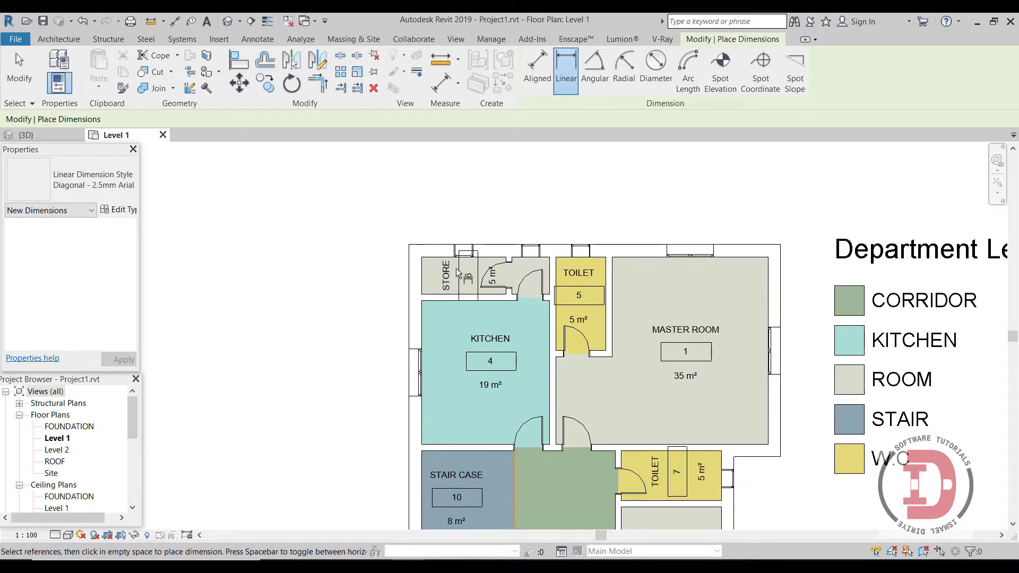
pyautogui.scroll(-3, 490, 306)
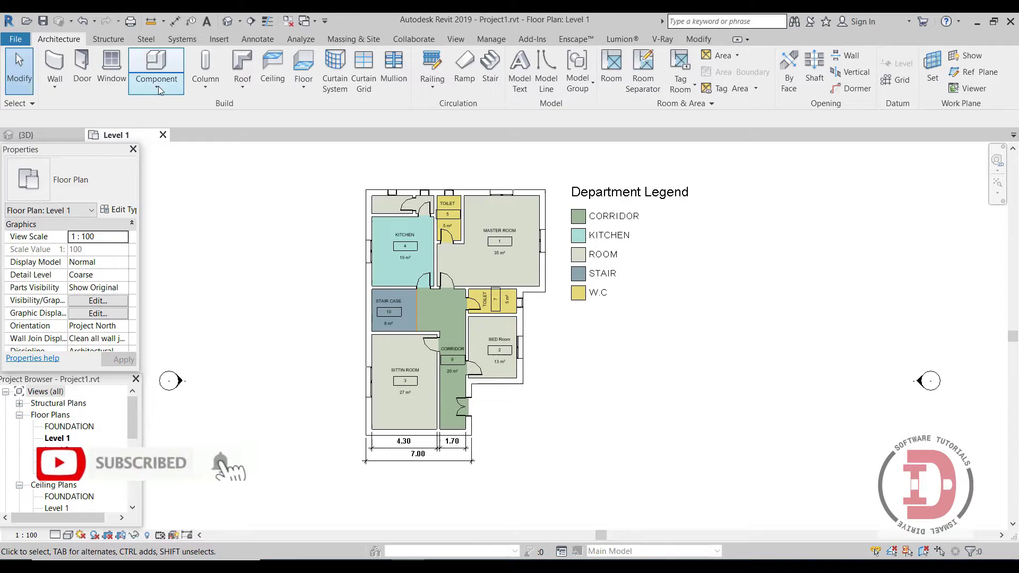
# - Using wall faces as references, add an aligned dimension for the overall outer width of the wall above the kitchen and master room, placed above the plan
pyautogui.click(164, 22)
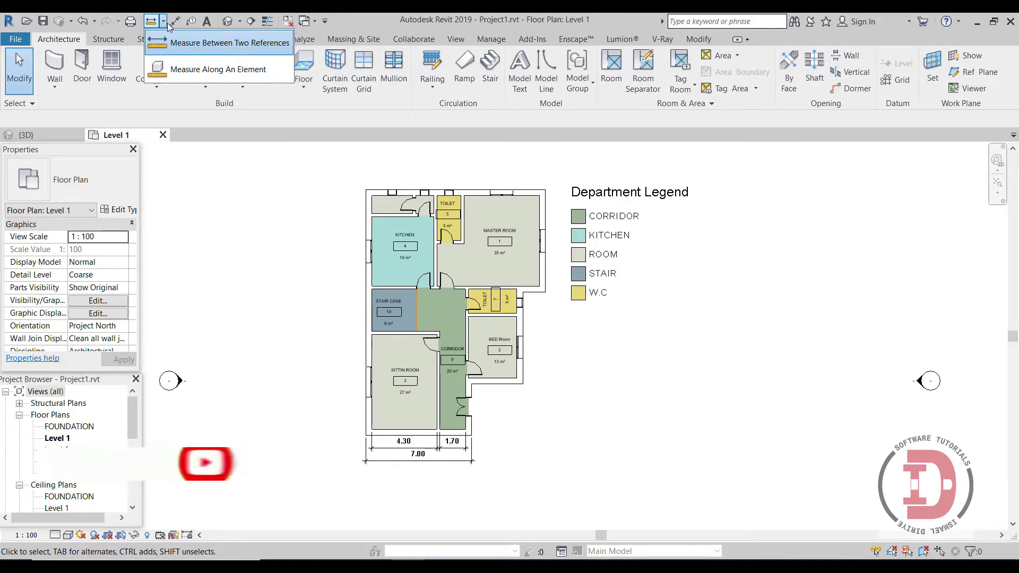
pyautogui.click(174, 22)
pyautogui.click(175, 22)
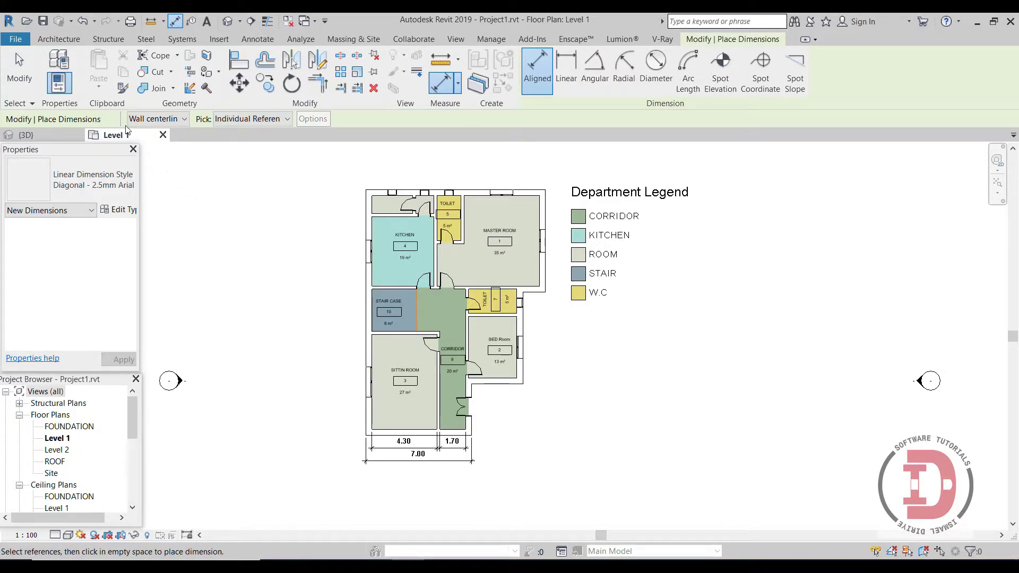
pyautogui.click(164, 118)
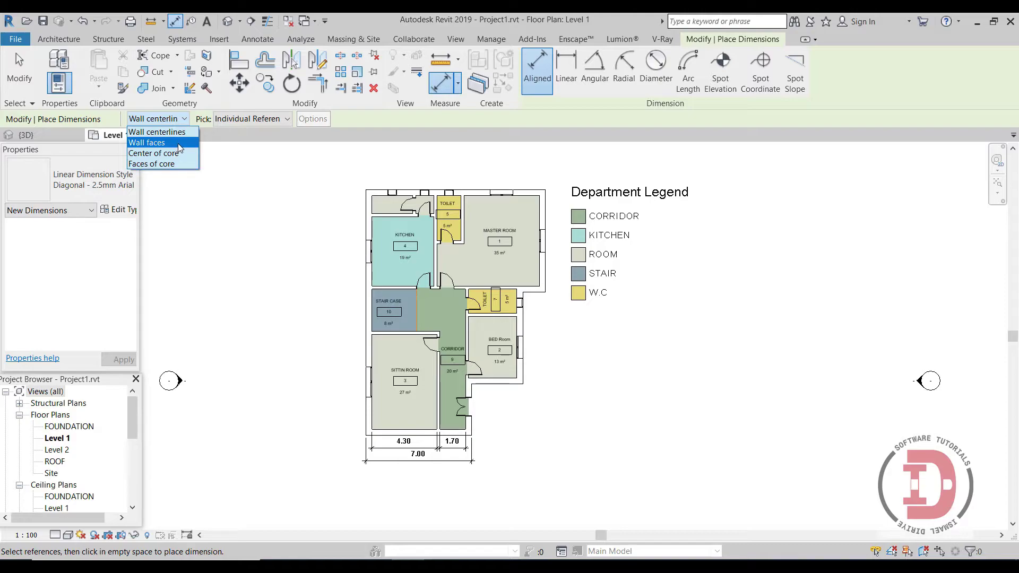
pyautogui.click(149, 143)
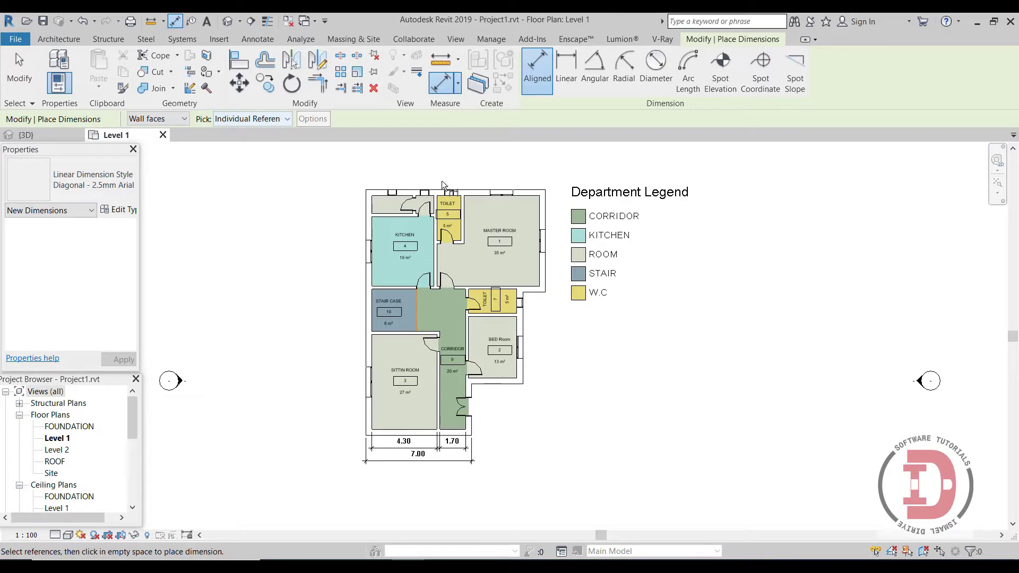
pyautogui.scroll(5, 470, 190)
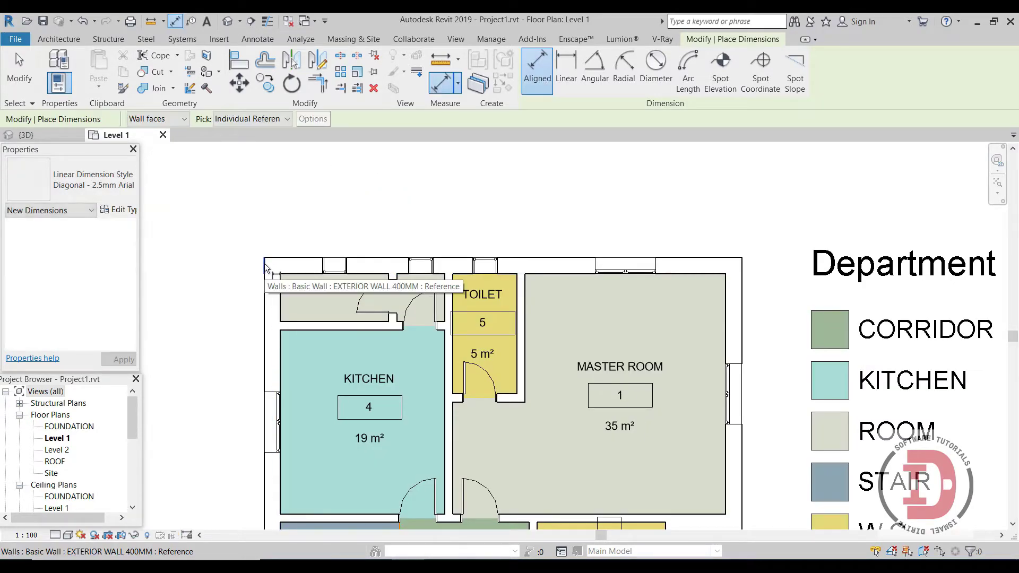
pyautogui.click(264, 263)
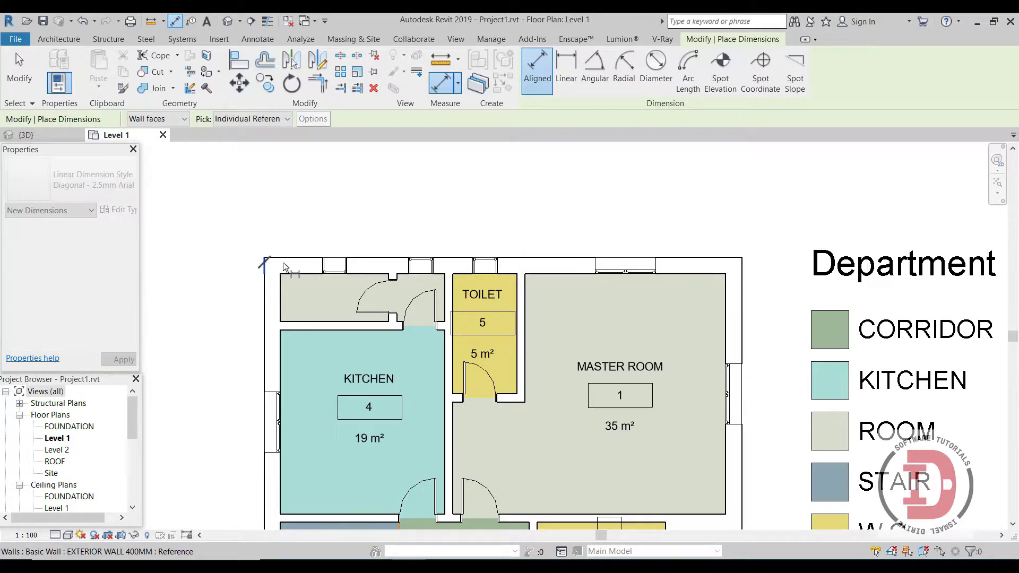
pyautogui.click(743, 272)
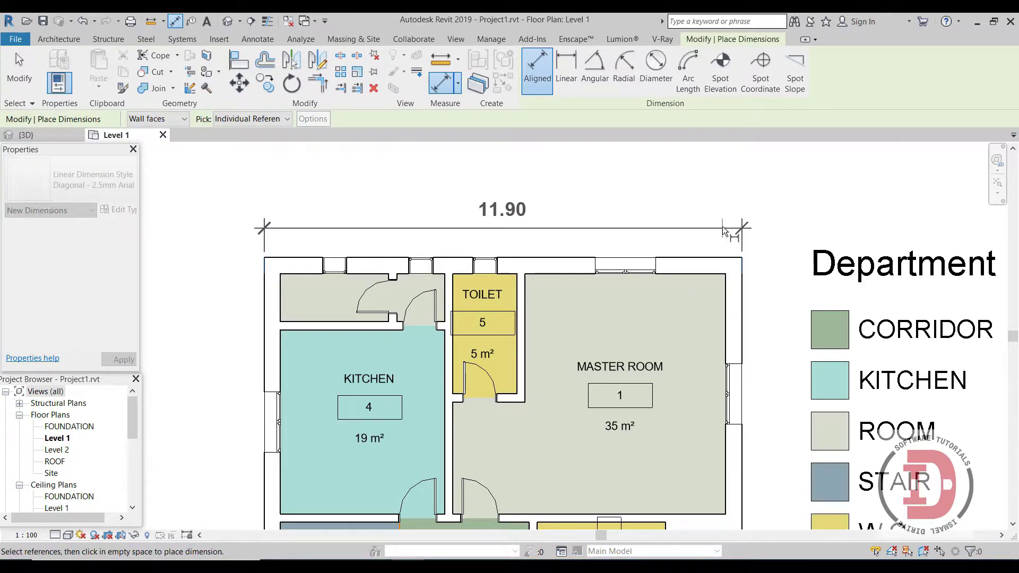
pyautogui.click(573, 223)
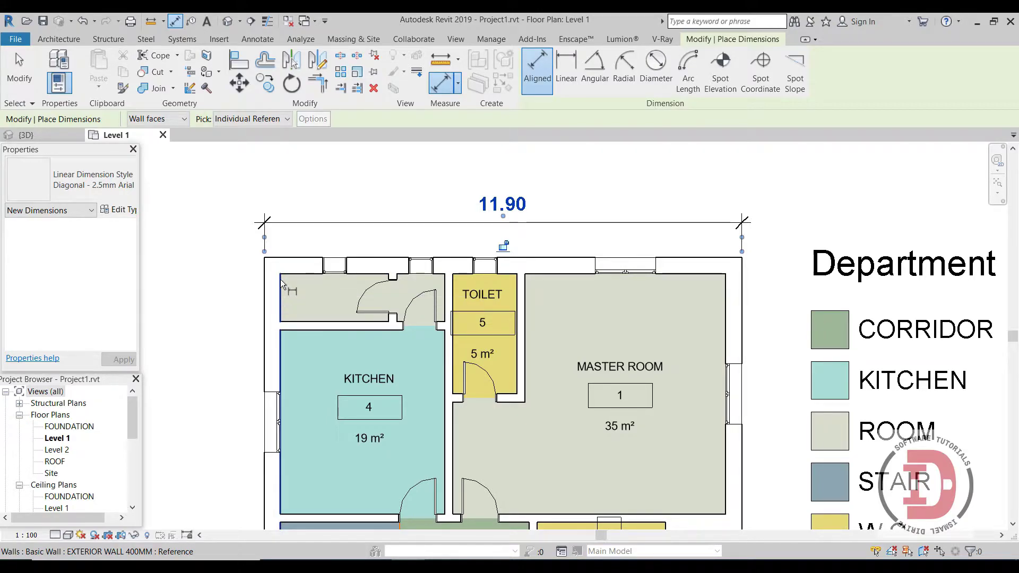
# - Dimension the small room above the kitchen from its outer wall's inner face to the door partition, placing it below the overall dimension
pyautogui.click(280, 279)
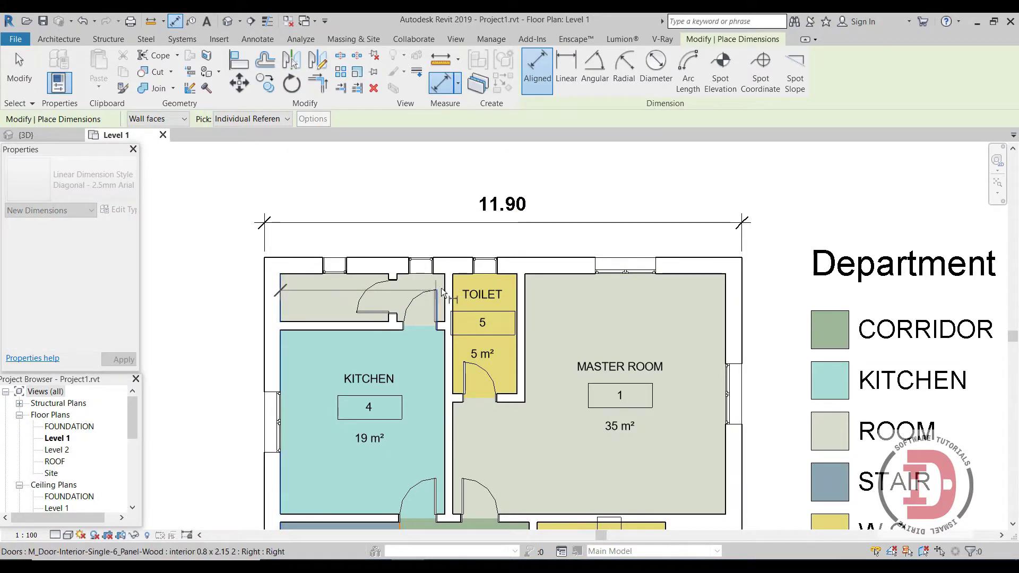
pyautogui.scroll(4, 390, 277)
pyautogui.click(388, 285)
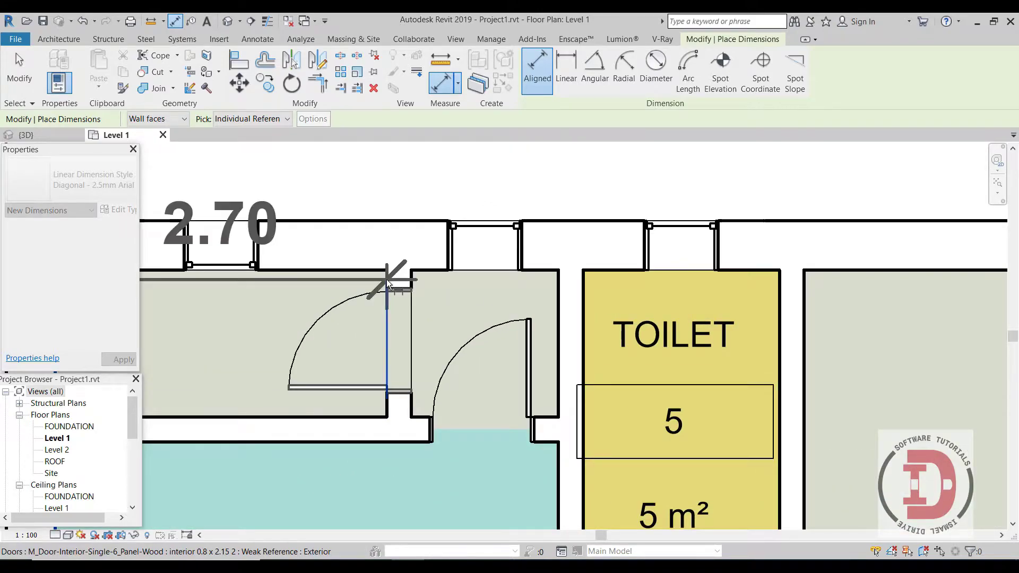
pyautogui.scroll(-4, 388, 280)
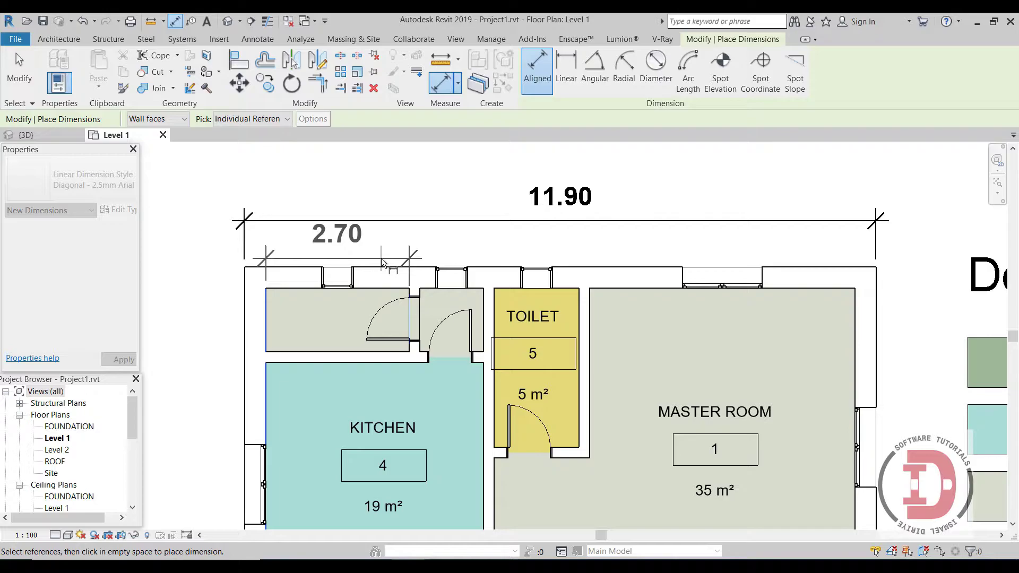
pyautogui.click(382, 261)
# - Set aligned dimensions to pick entire walls and include openings at their centers in the automatic dimension options
pyautogui.scroll(-4, 425, 228)
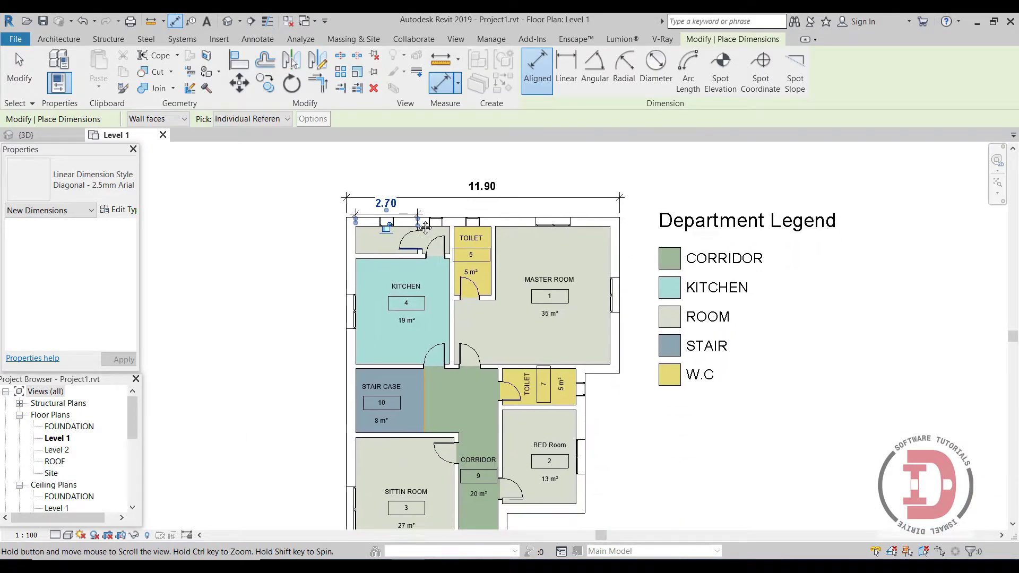
pyautogui.moveTo(425, 227); pyautogui.dragTo(418, 196, button='middle')
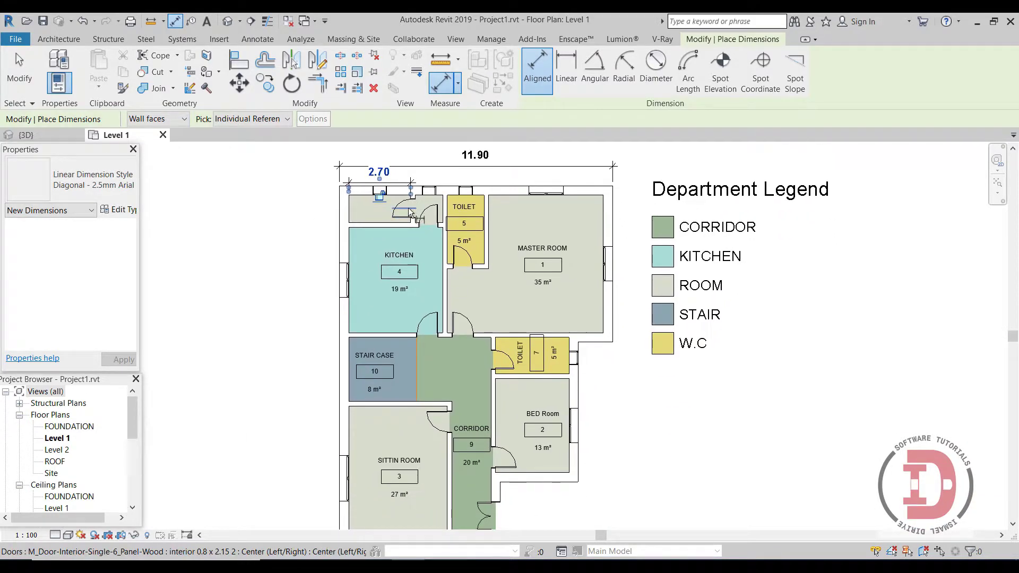
pyautogui.click(241, 120)
pyautogui.click(247, 129)
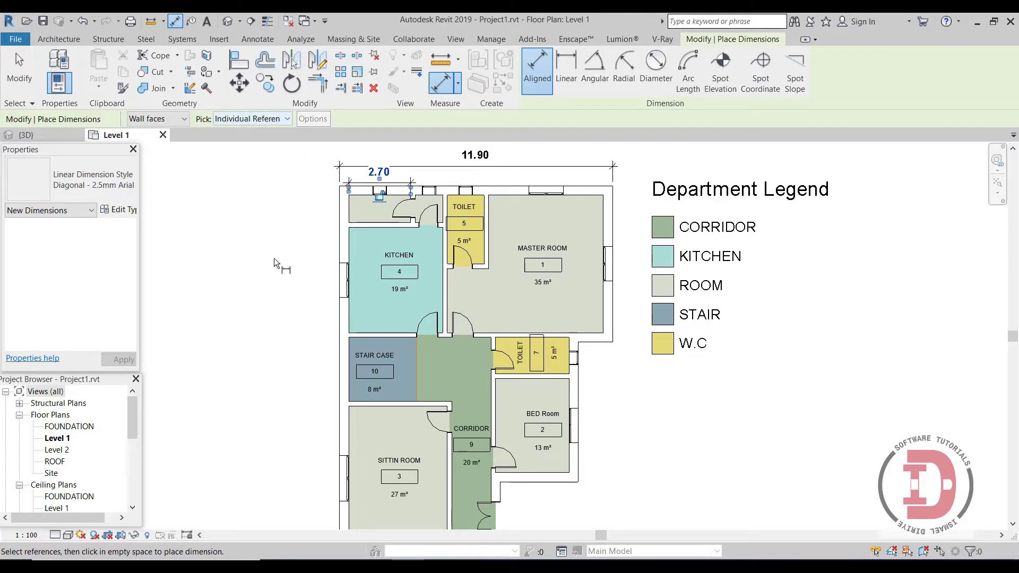
pyautogui.click(248, 120)
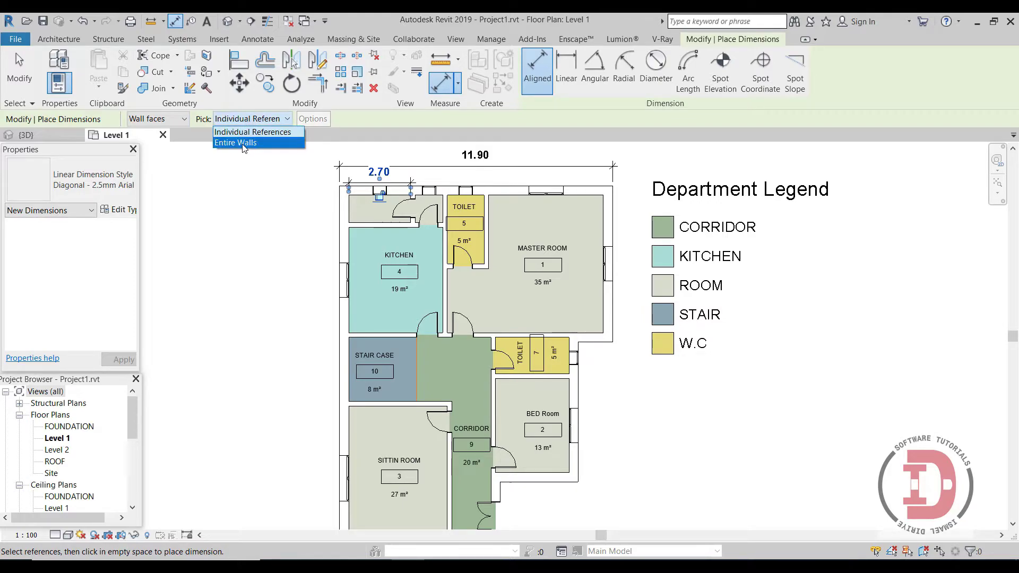
pyautogui.click(244, 143)
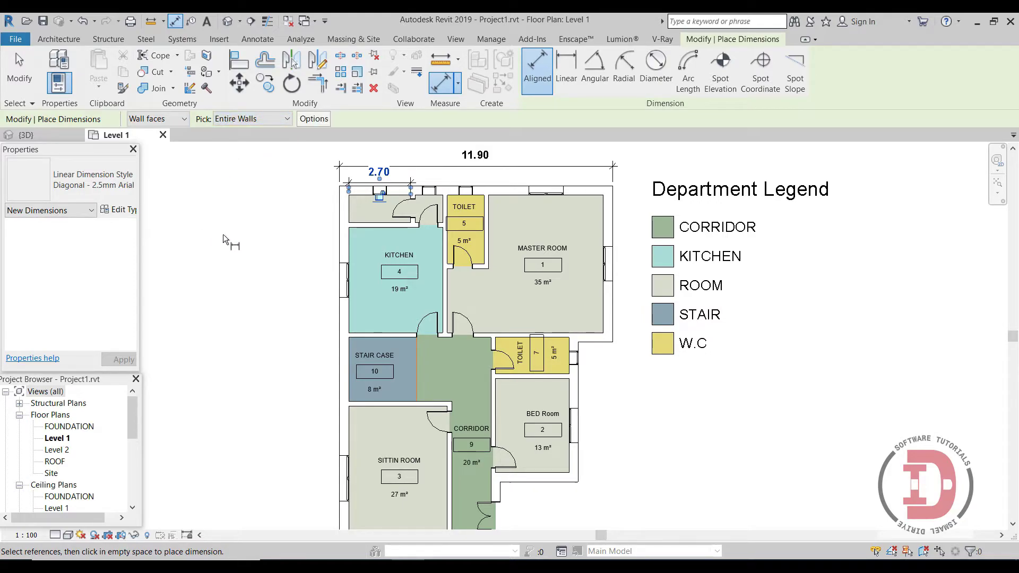
pyautogui.click(315, 120)
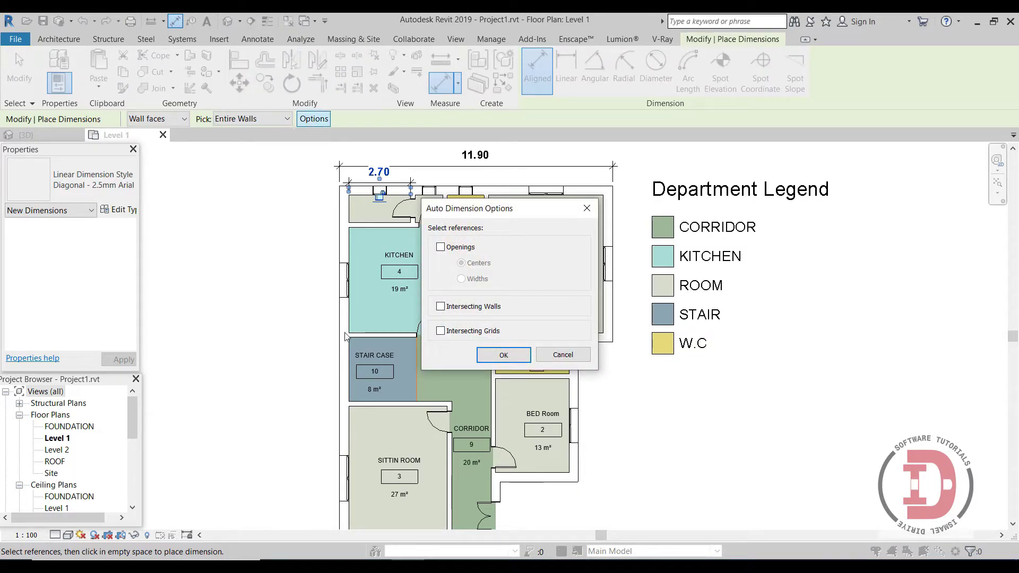
pyautogui.click(441, 247)
pyautogui.click(503, 355)
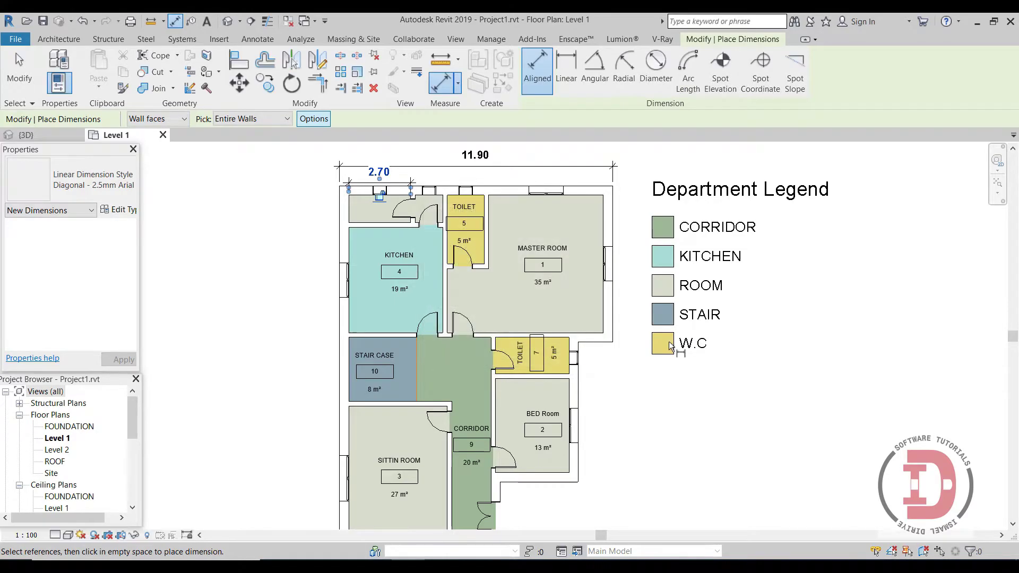
# - Dimension the master room's exterior side wall to its window's center, placing the dimension beside the wall, and clear the save reminder
pyautogui.scroll(-1, 634, 272)
pyautogui.moveTo(633, 273); pyautogui.dragTo(439, 284, button='middle')
pyautogui.scroll(3, 439, 284)
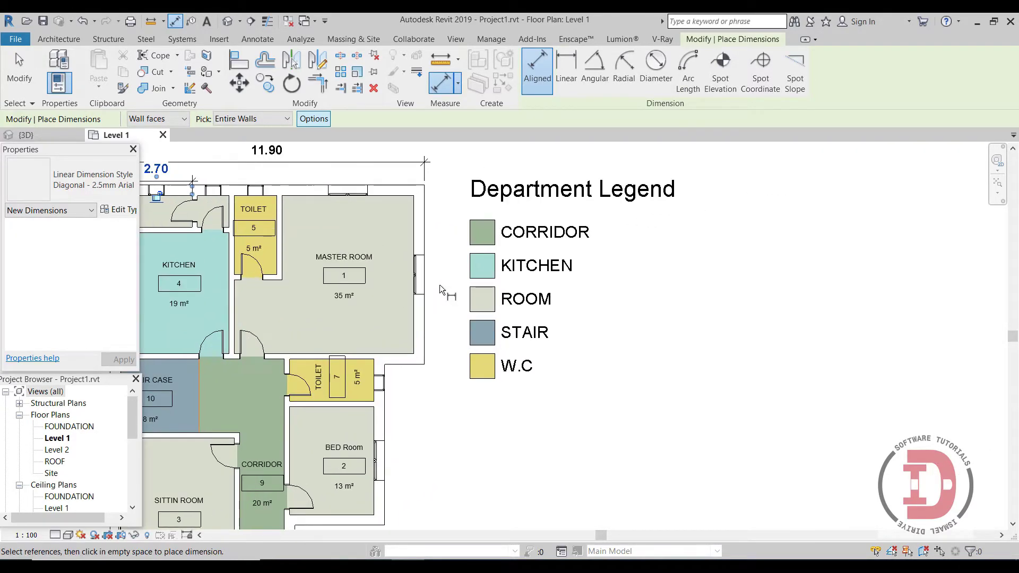
pyautogui.click(423, 329)
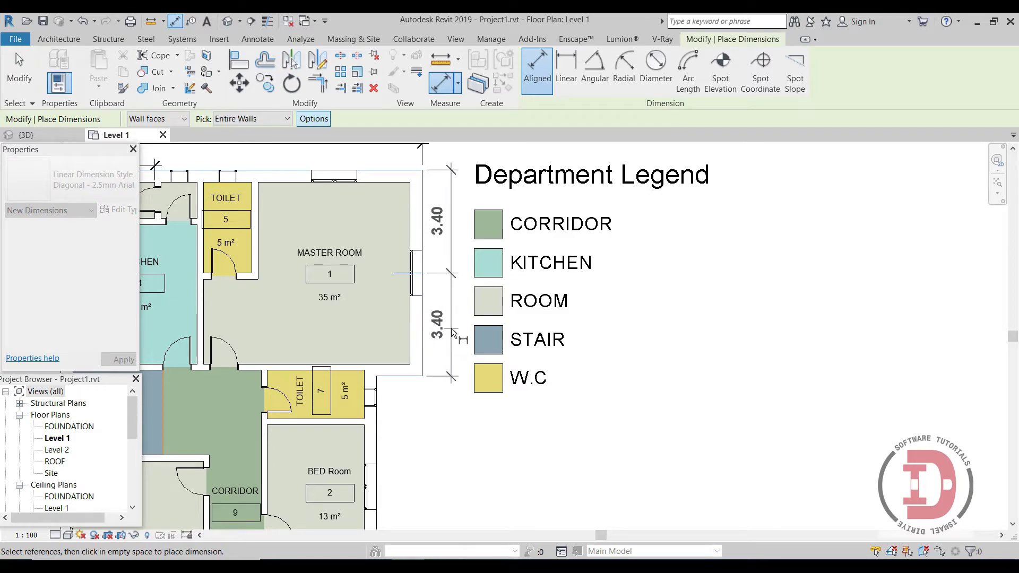
pyautogui.press('Escape')
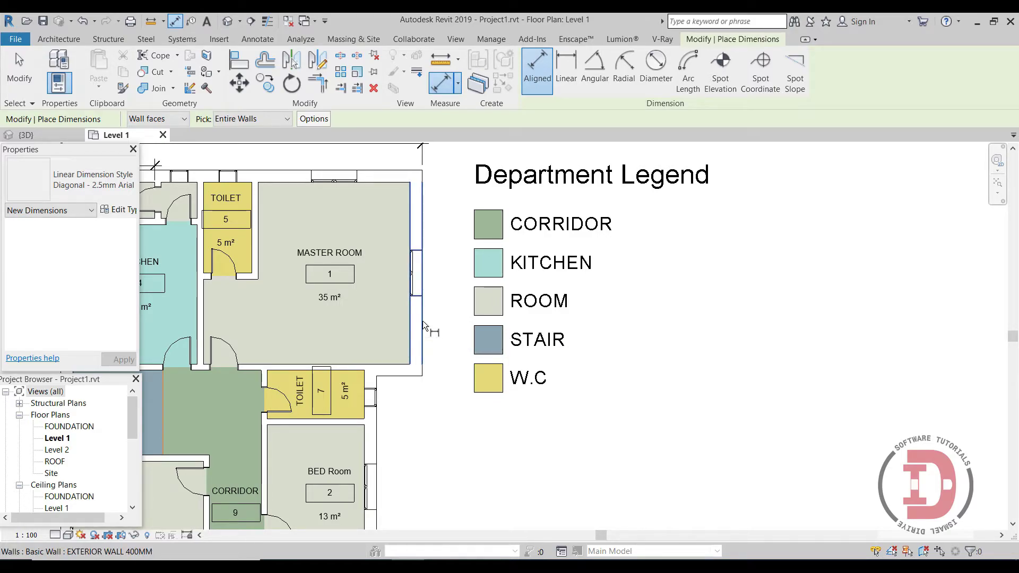
pyautogui.click(423, 320)
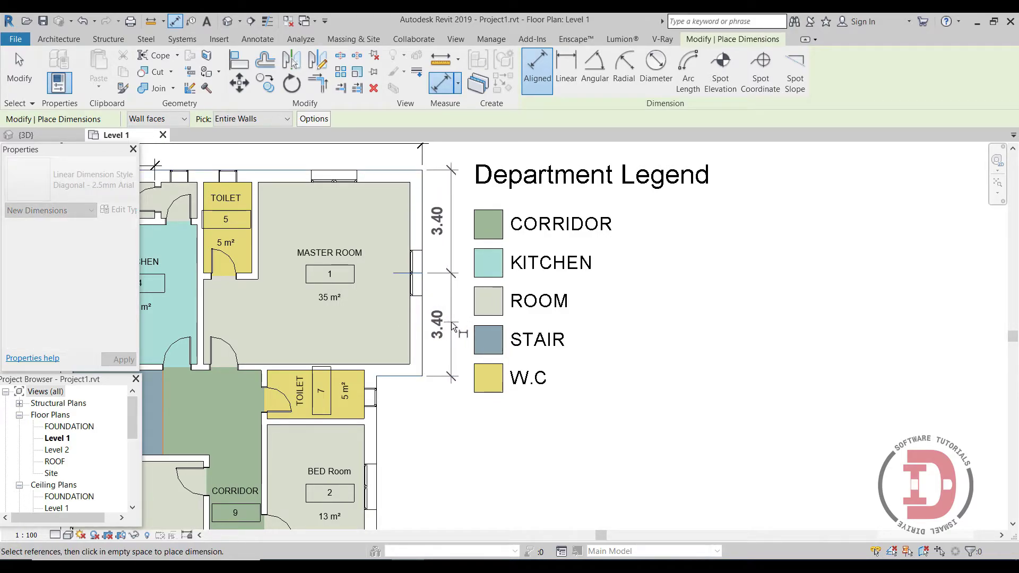
pyautogui.click(451, 321)
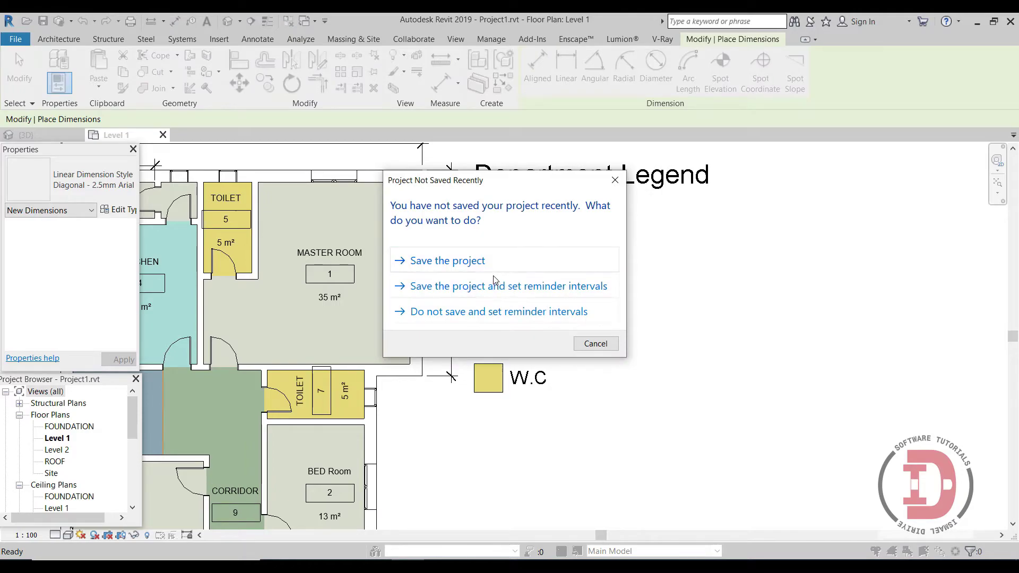
pyautogui.click(486, 270)
pyautogui.press('Escape')
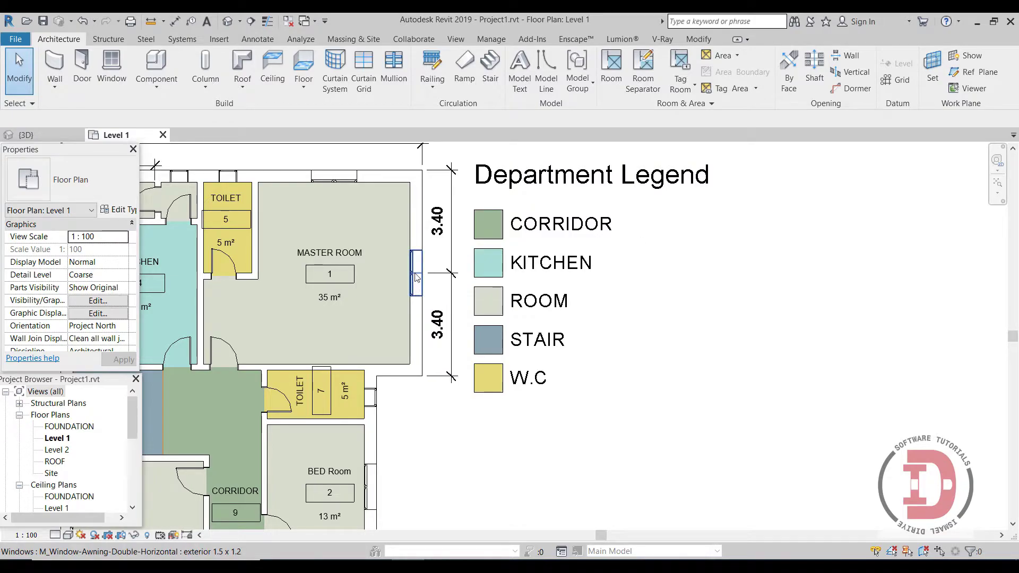
# - Set the automatic dimension openings to widths and dimension the master room's exterior side wall again, placing it outside the existing dimension line
pyautogui.scroll(-3, 335, 338)
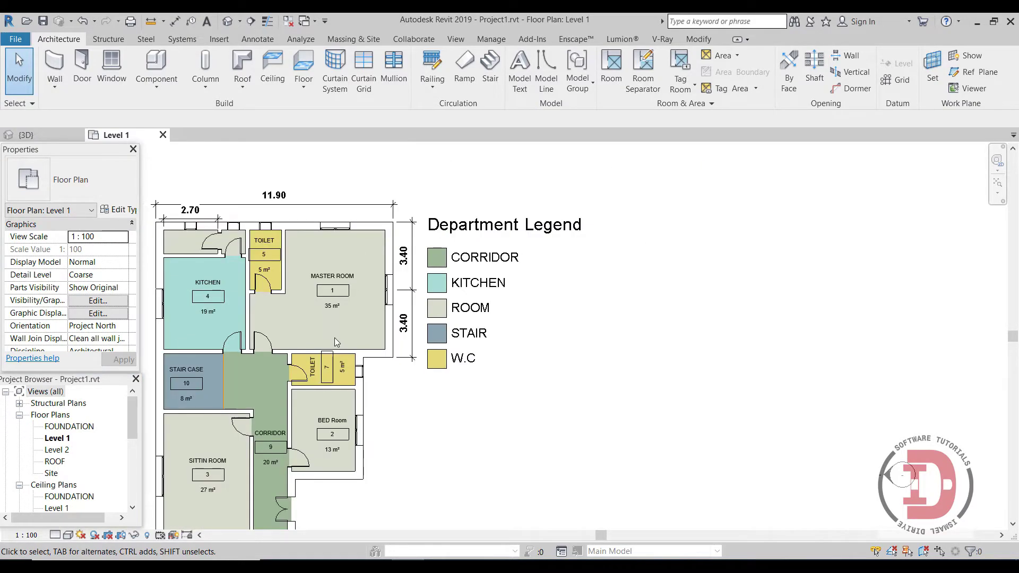
pyautogui.moveTo(333, 337); pyautogui.dragTo(413, 289, button='middle')
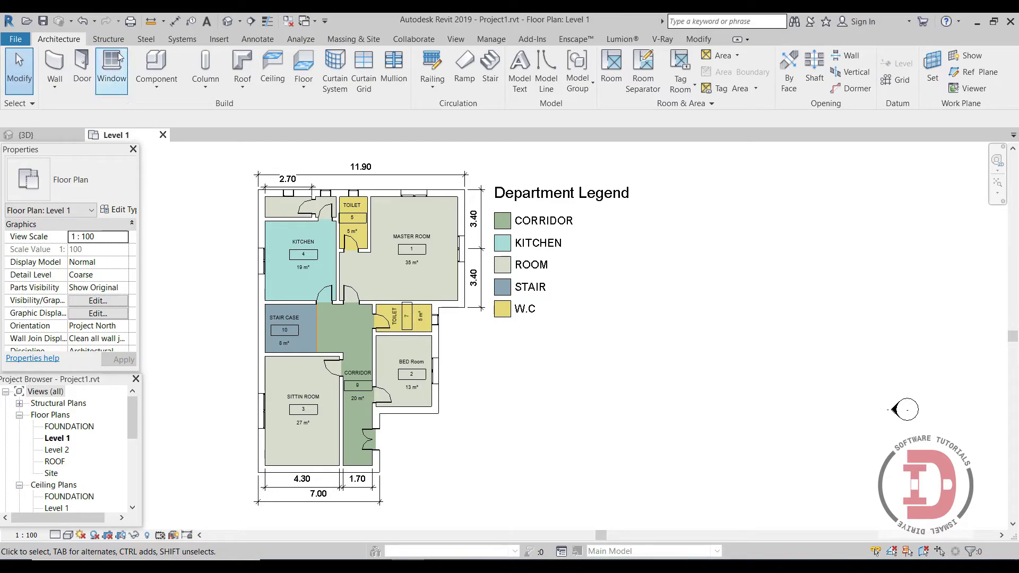
pyautogui.click(176, 22)
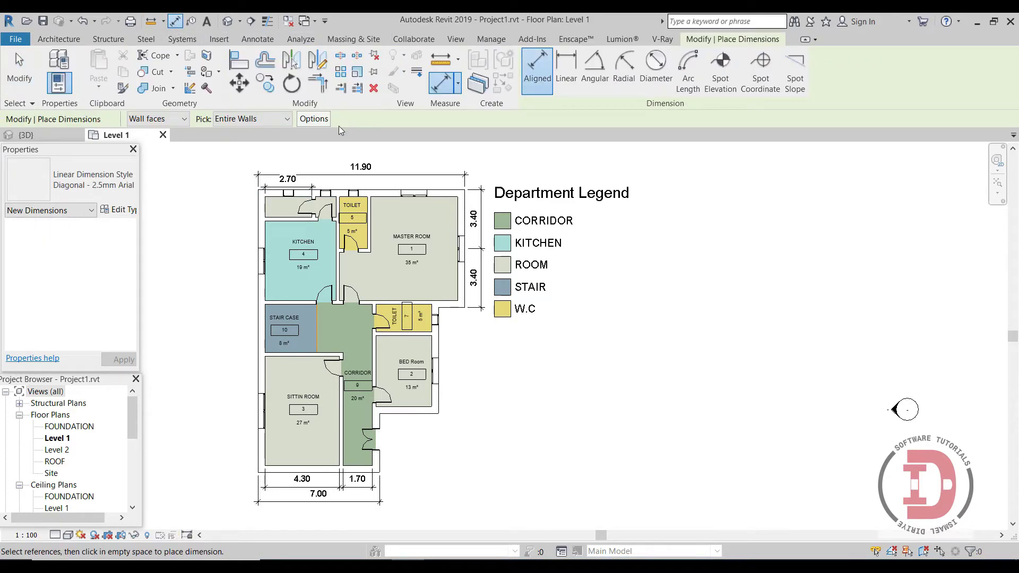
pyautogui.click(314, 119)
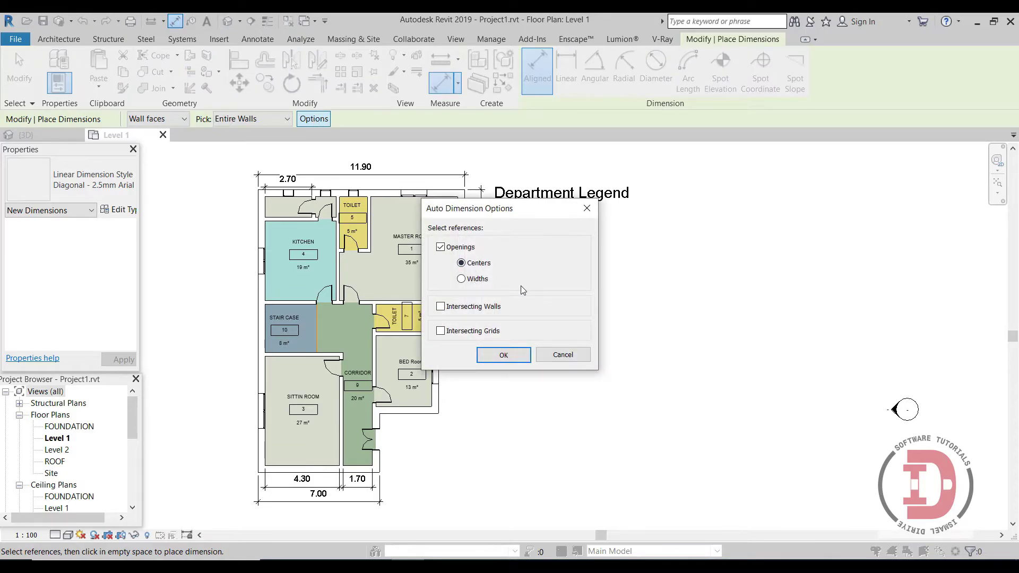
pyautogui.click(504, 355)
pyautogui.click(470, 276)
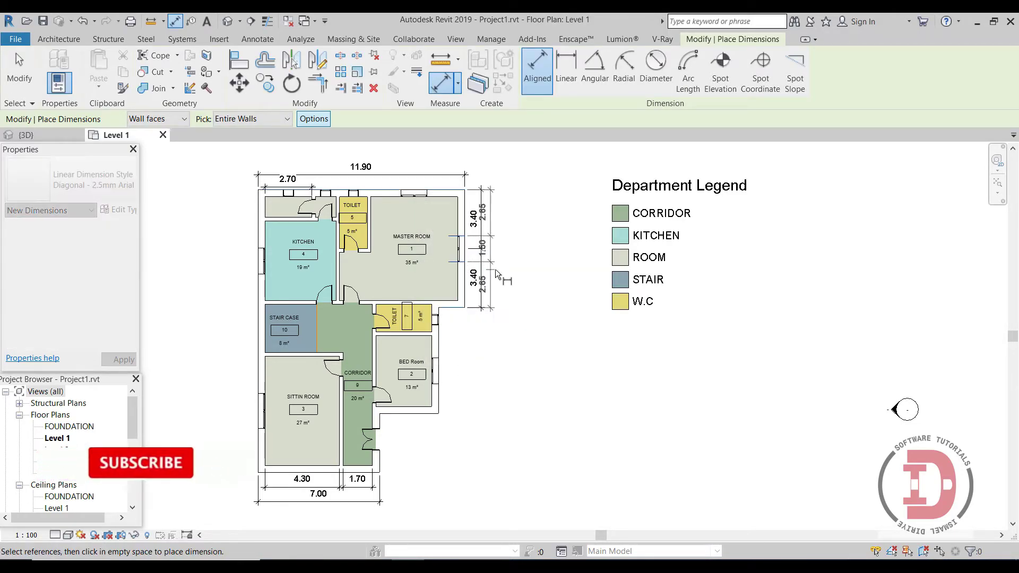
pyautogui.click(515, 272)
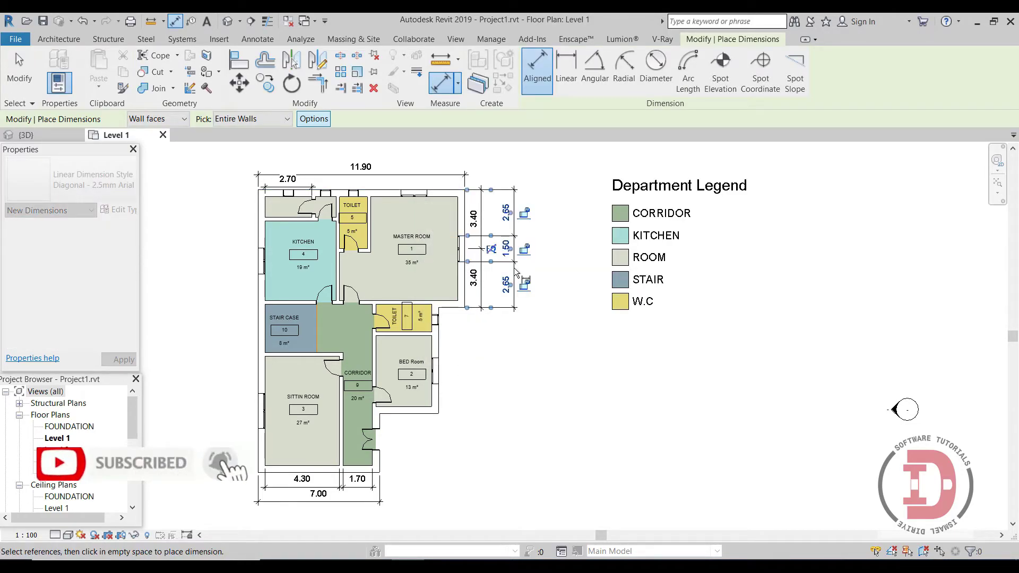
pyautogui.click(432, 399)
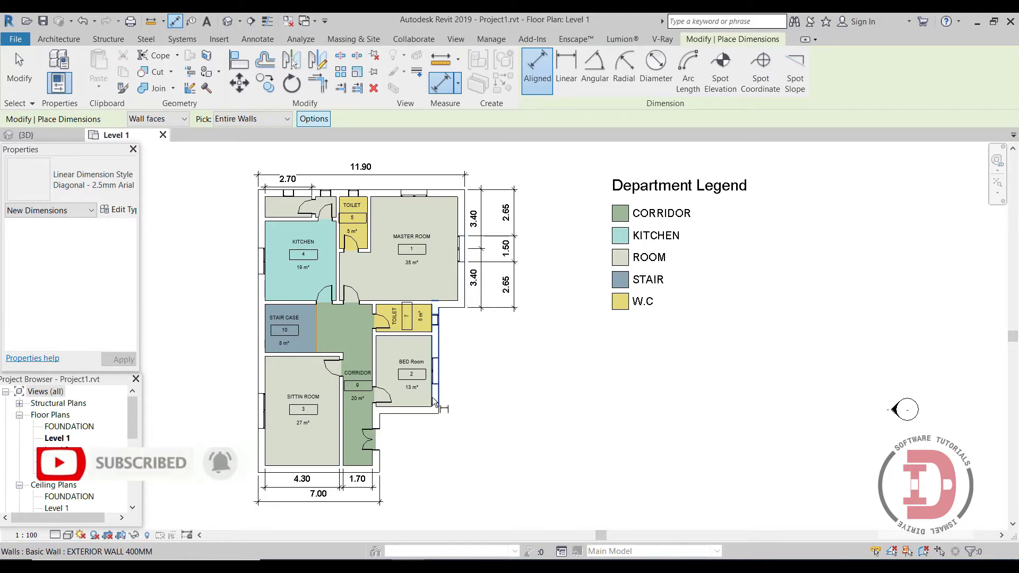
pyautogui.scroll(2, 547, 265)
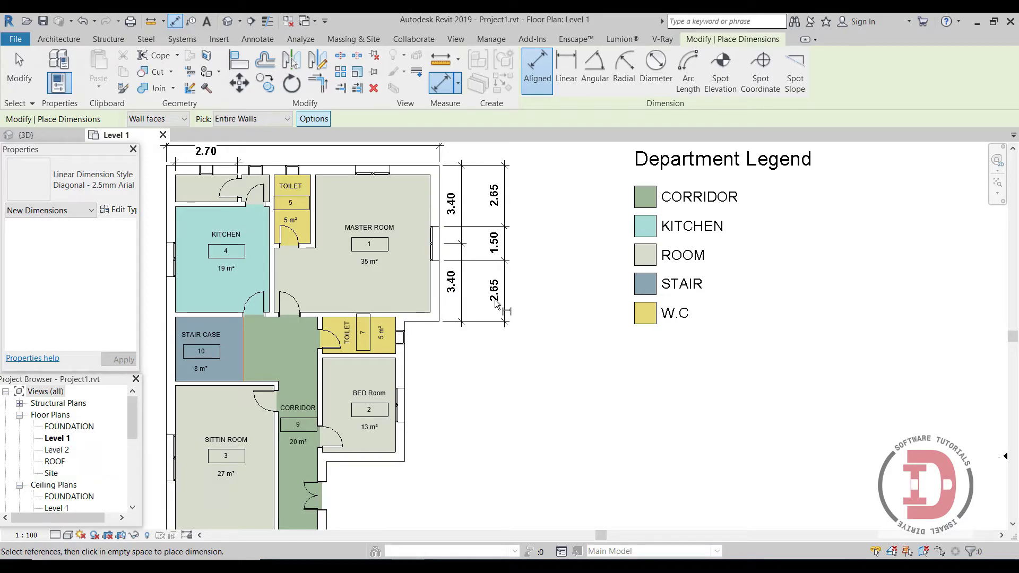
pyautogui.scroll(-1, 507, 247)
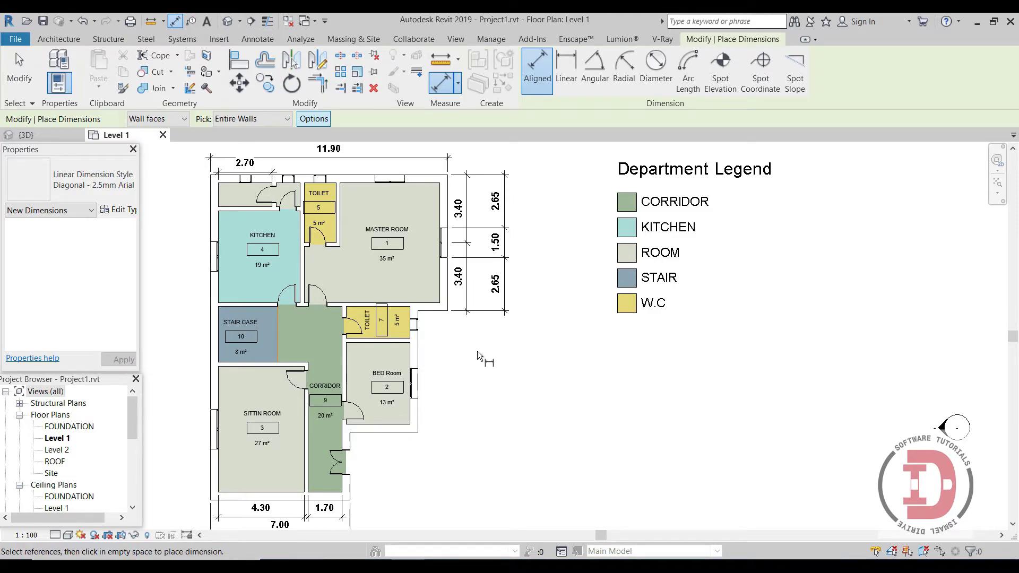
pyautogui.press('Escape')
pyautogui.press('Escape')
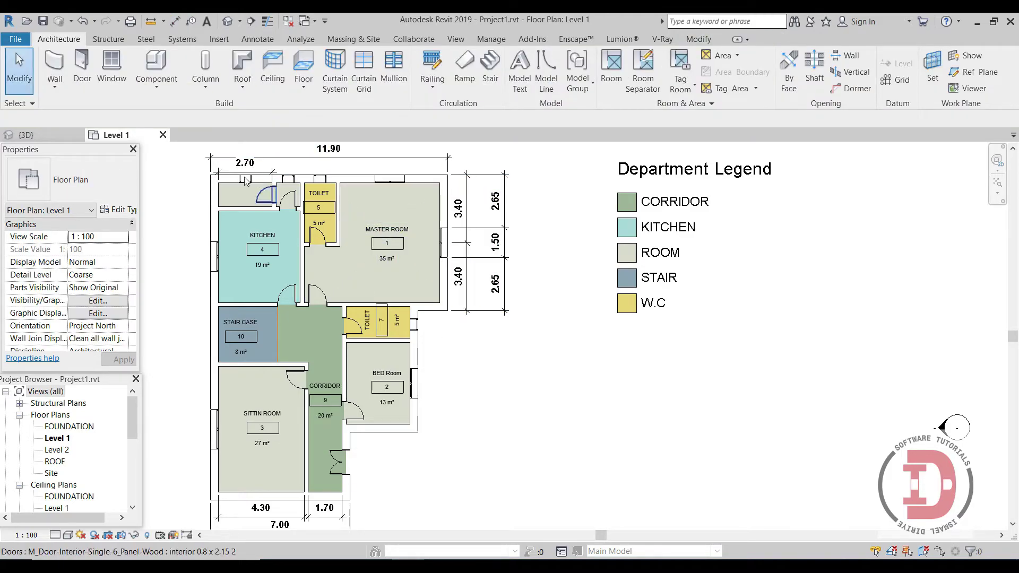
# - Dimension the master room's exterior side wall using wall centerlines, with opening widths and intersecting walls included, placing it outside the existing dimension lines
pyautogui.click(178, 21)
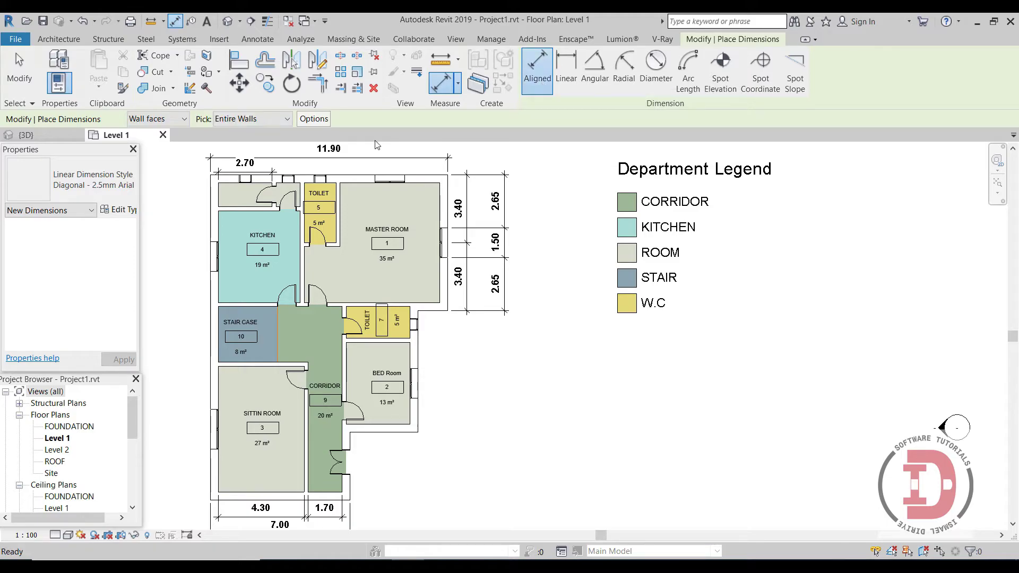
pyautogui.click(306, 122)
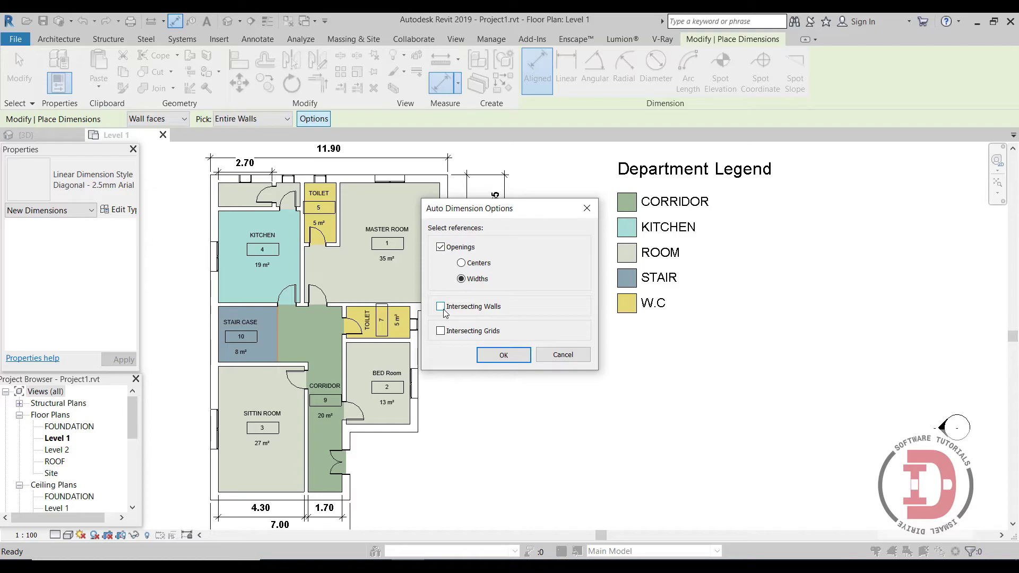
pyautogui.click(591, 210)
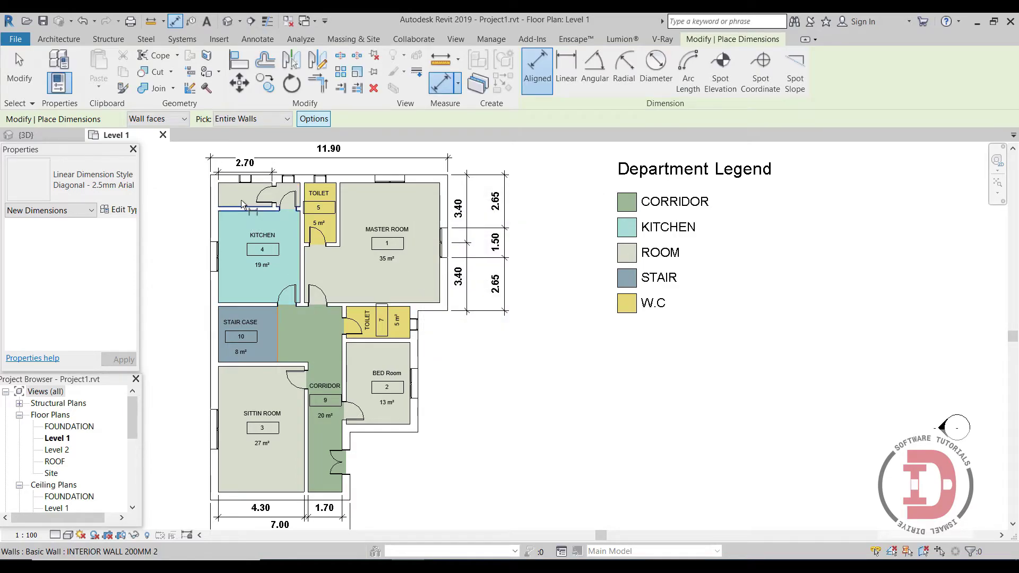
pyautogui.click(167, 119)
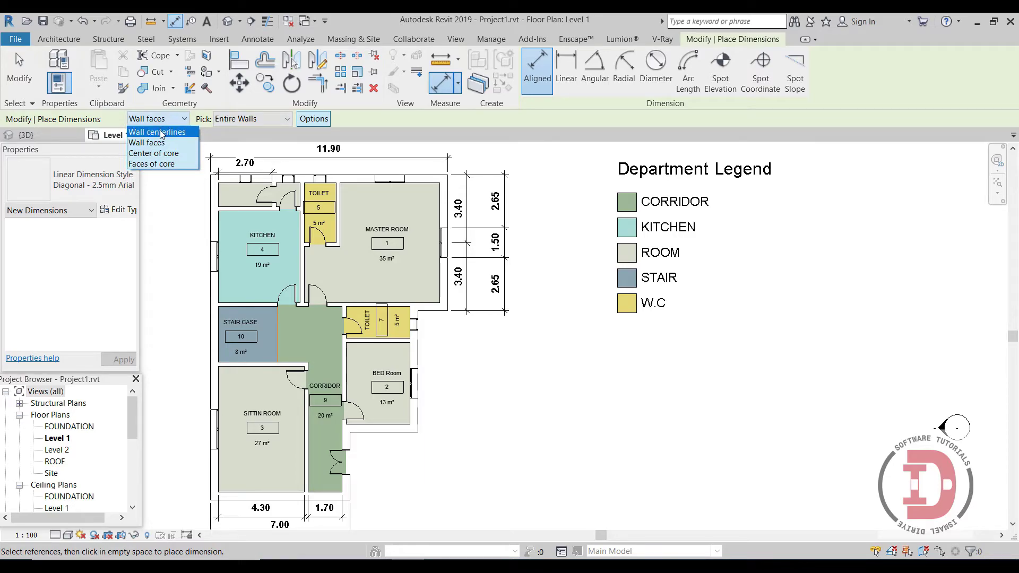
pyautogui.click(162, 132)
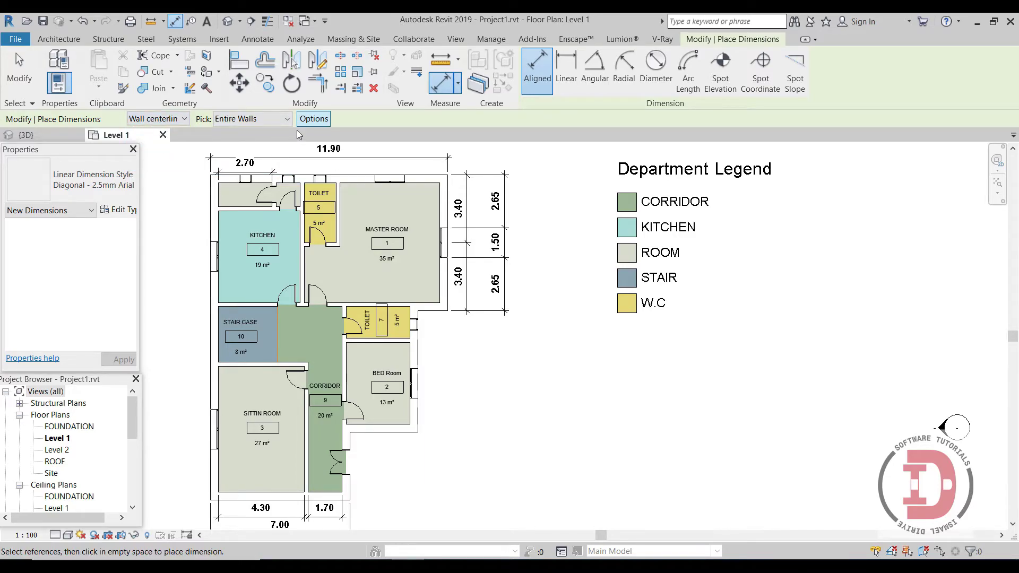
pyautogui.click(437, 257)
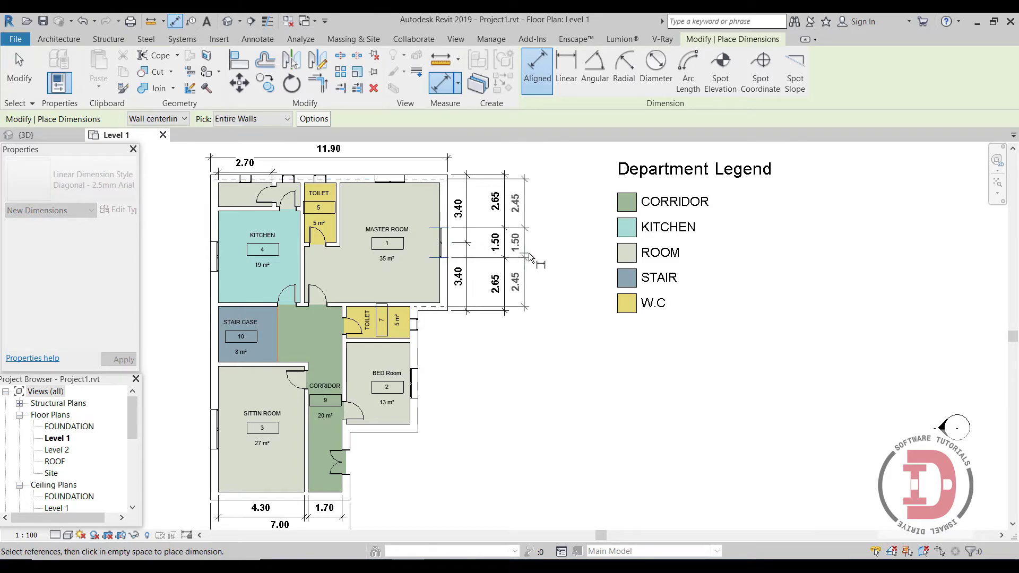
pyautogui.click(534, 252)
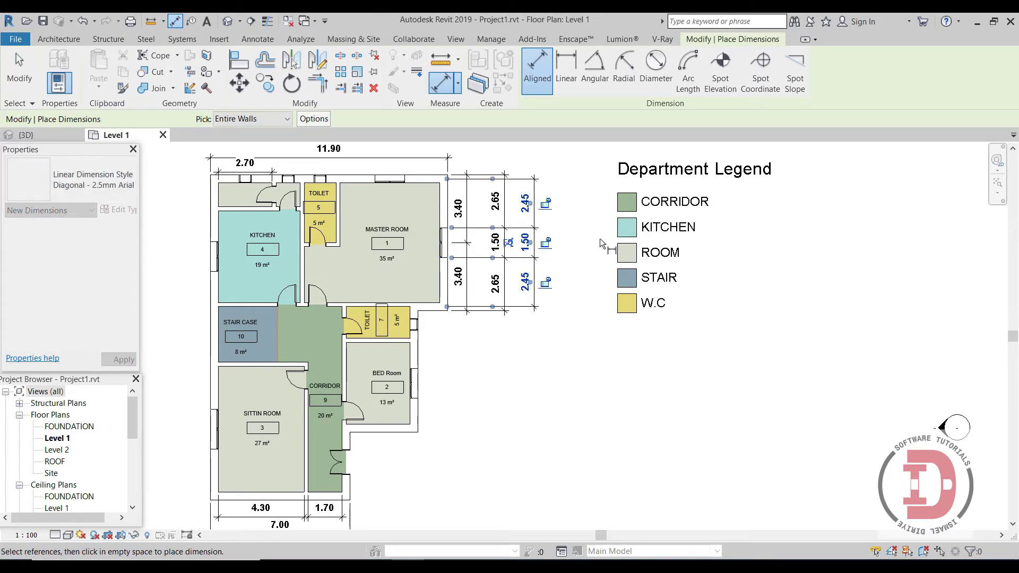
pyautogui.press('Escape')
pyautogui.press('Escape')
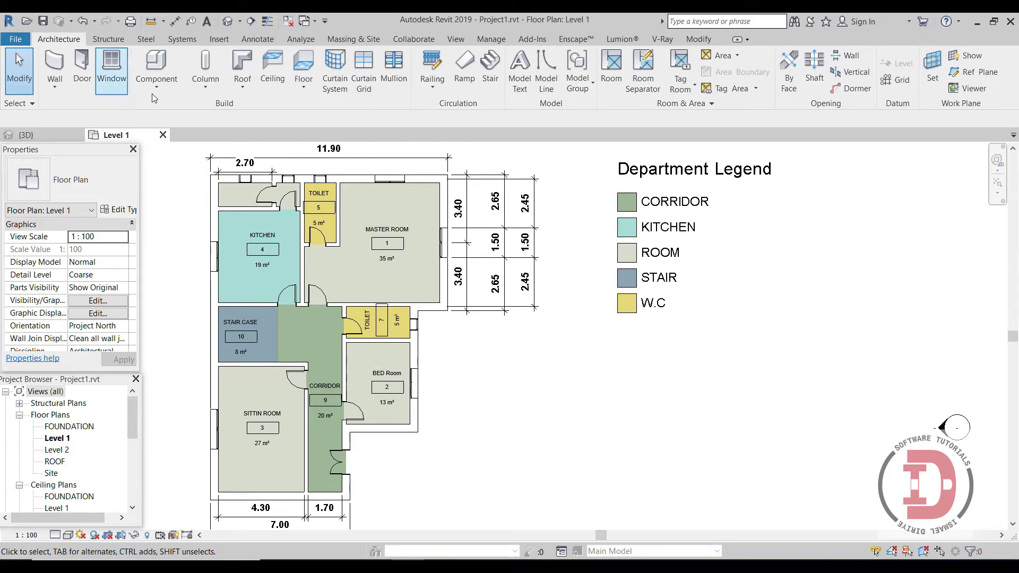
# - Add an aligned dimension to the master room's exterior side wall using center of core, placing it outside the wall-centerline dimension
pyautogui.click(175, 21)
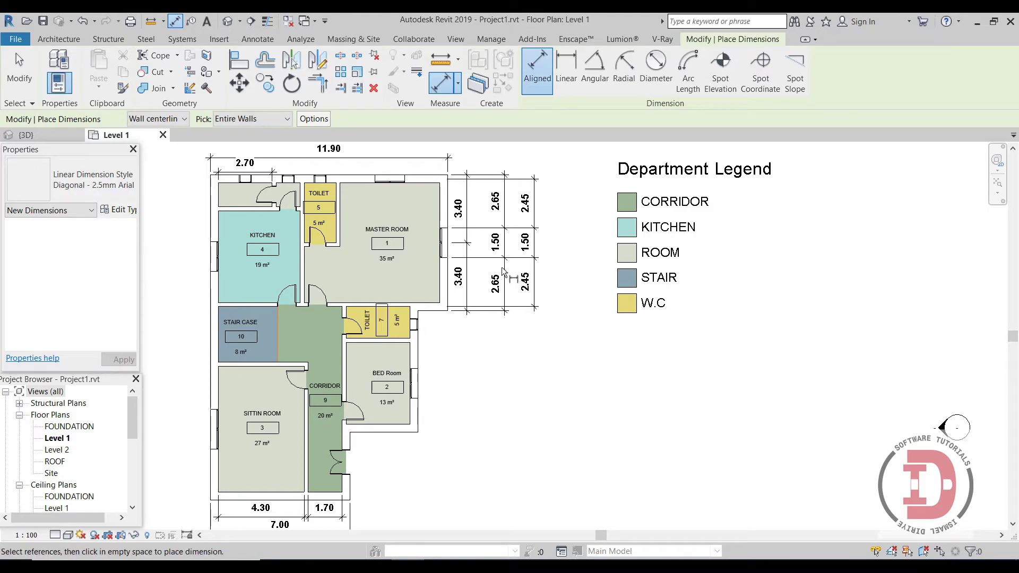
pyautogui.click(175, 119)
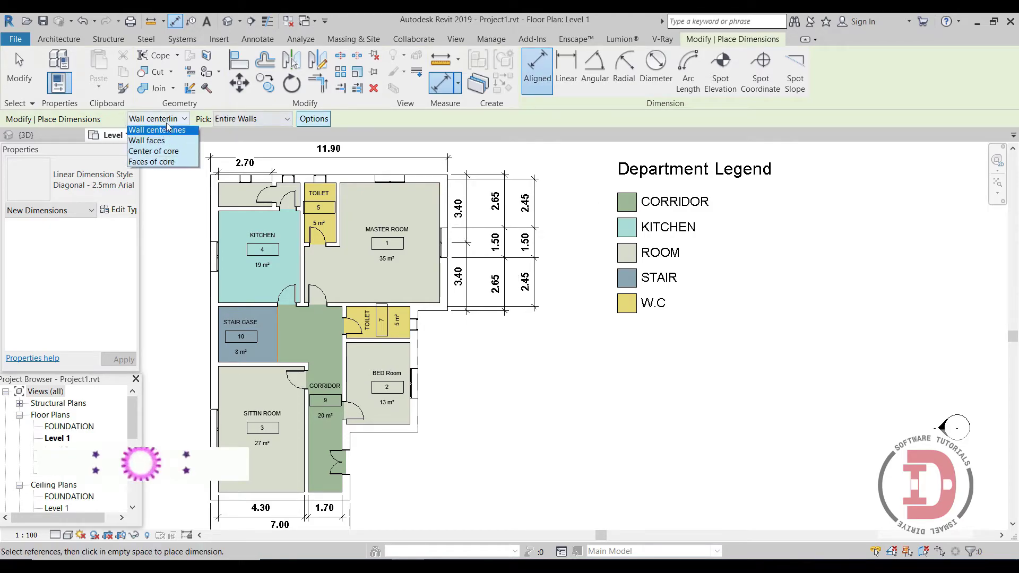
pyautogui.click(154, 155)
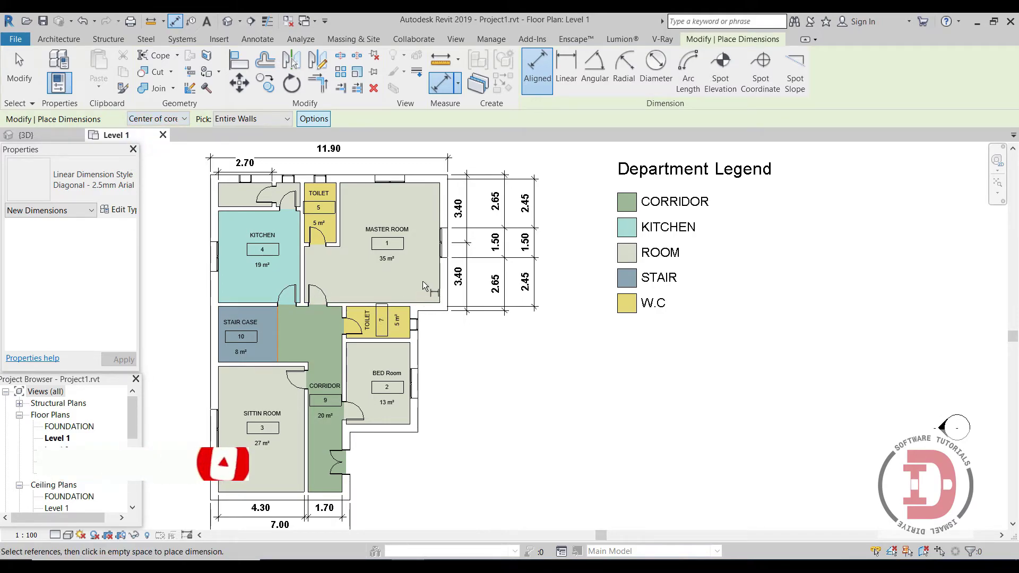
pyautogui.click(443, 223)
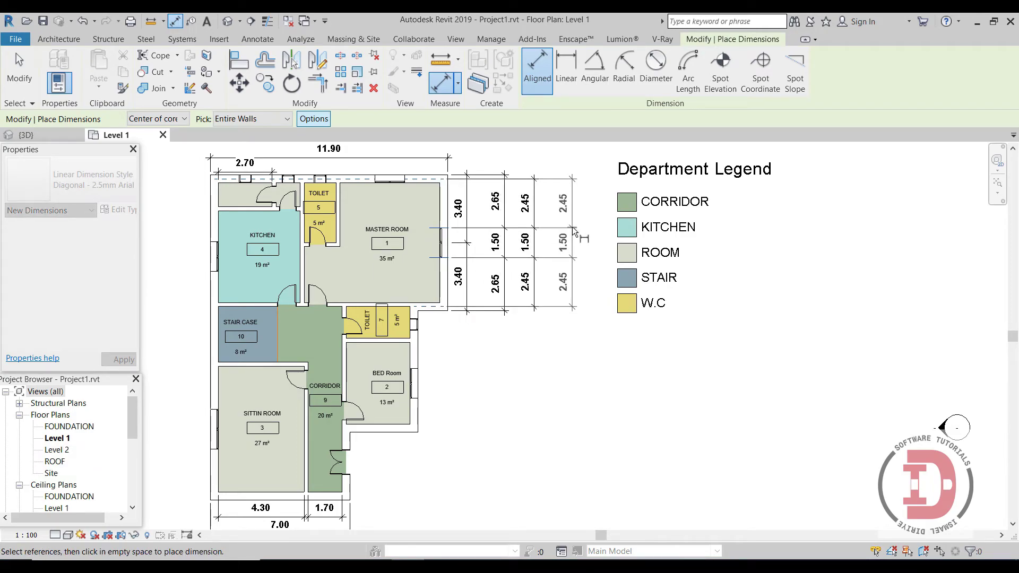
pyautogui.click(572, 227)
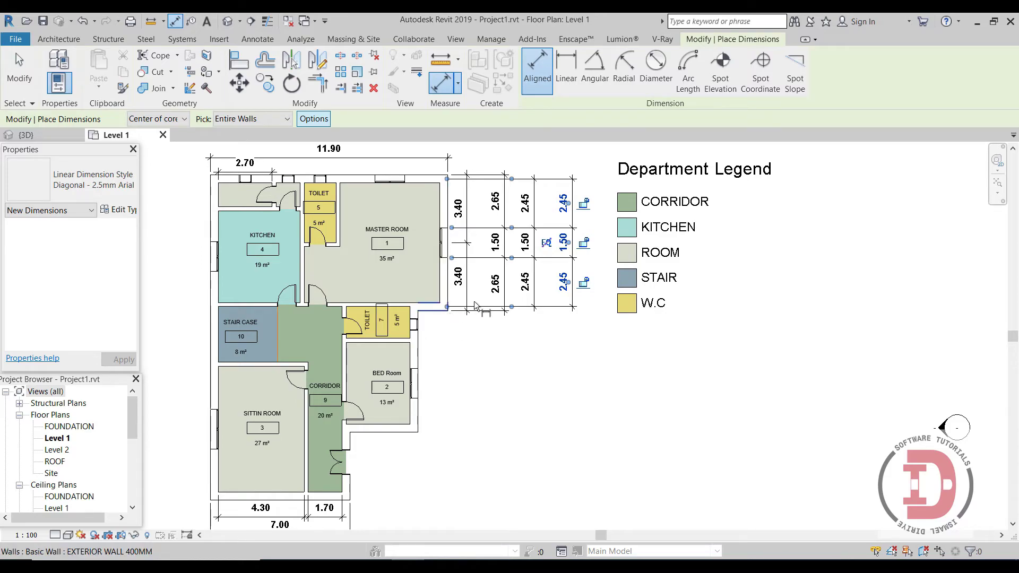
# - Dimension the master room's exterior side wall again using faces of core, placing this line outermost, just before the department legend
pyautogui.scroll(-2, 444, 220)
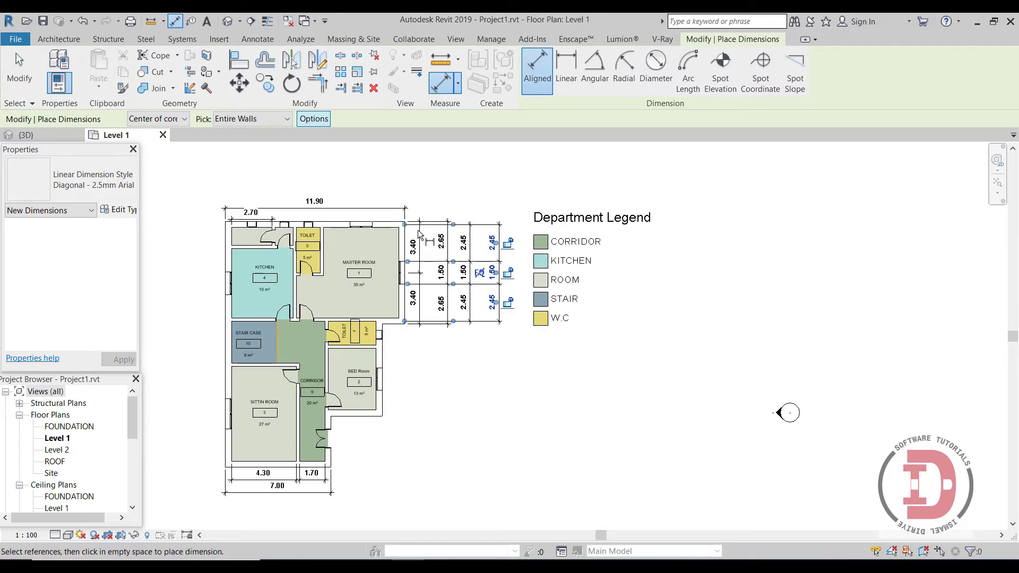
pyautogui.scroll(3, 393, 240)
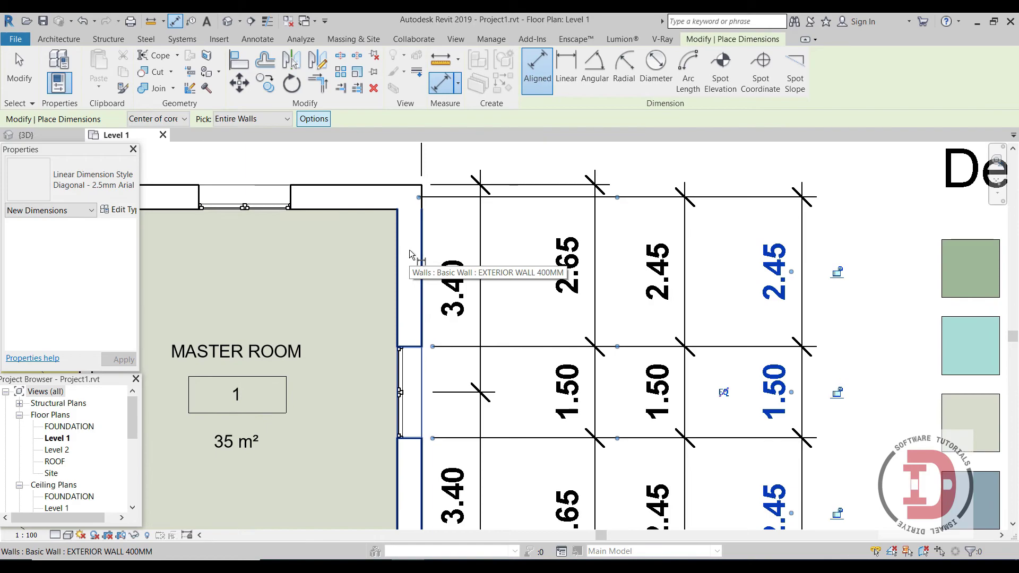
pyautogui.click(160, 120)
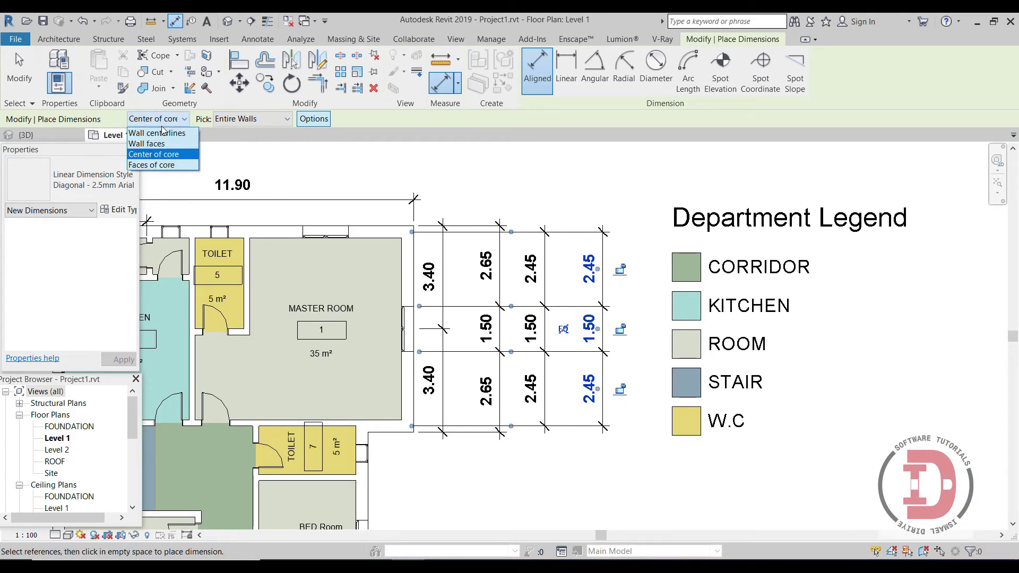
pyautogui.click(172, 165)
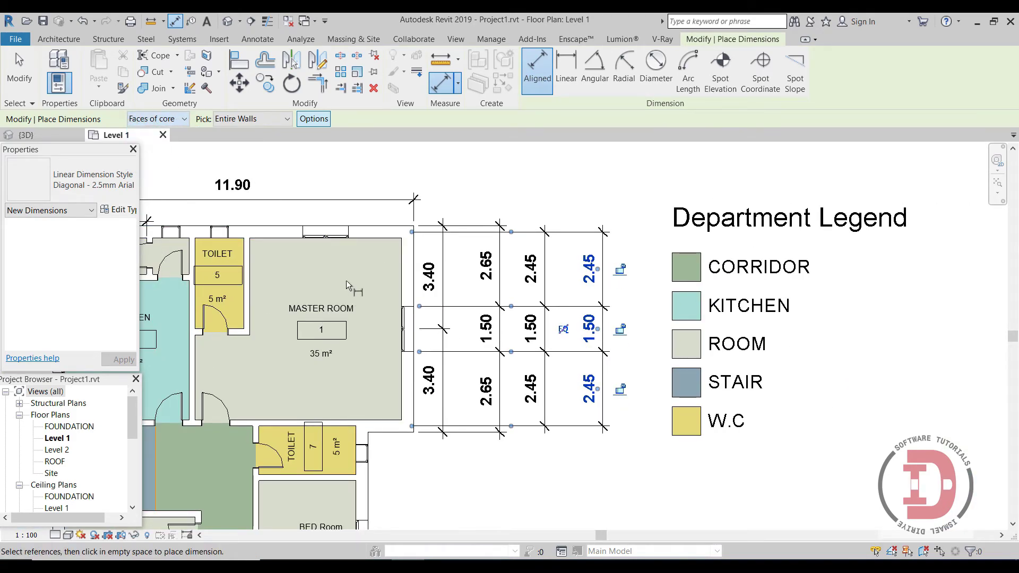
pyautogui.scroll(-2, 346, 281)
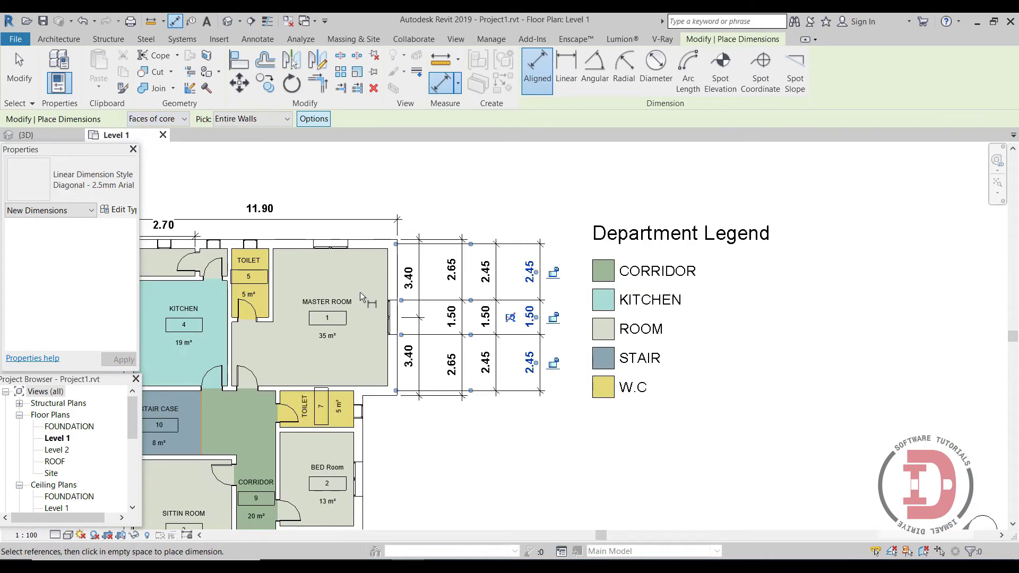
pyautogui.click(392, 288)
pyautogui.scroll(-1, 413, 283)
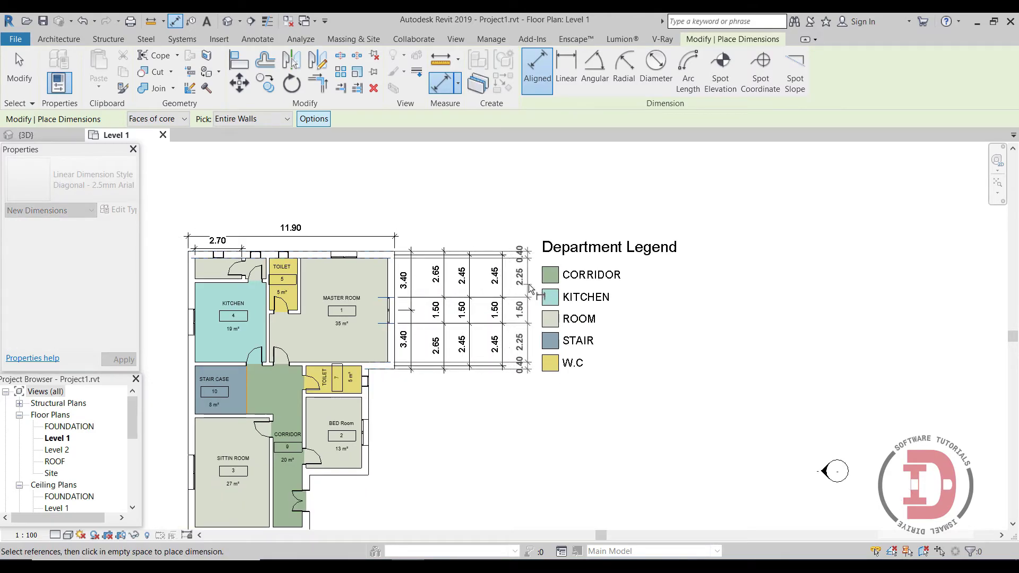
pyautogui.click(530, 287)
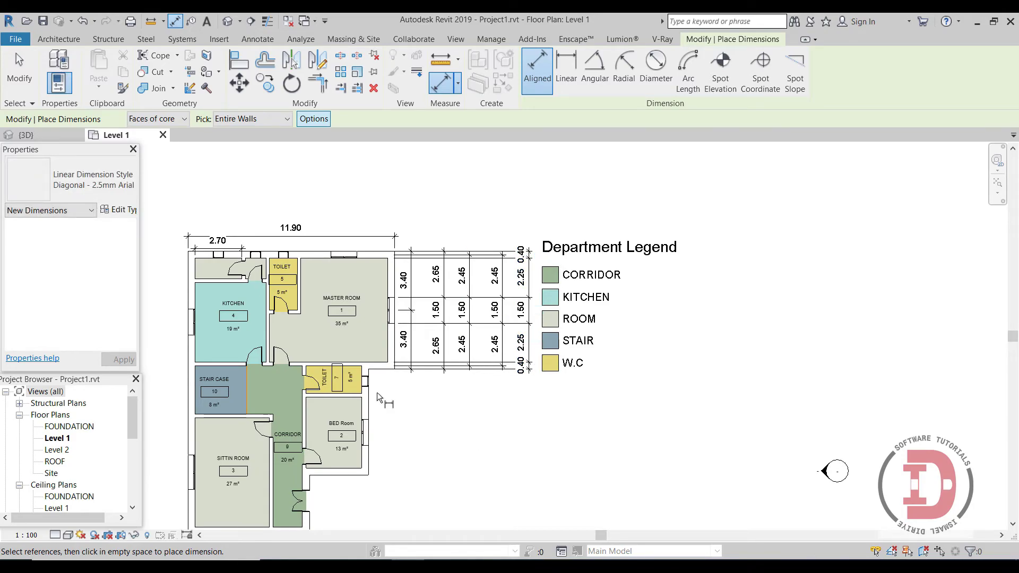
# - Dimension the long exterior wall along the kitchen, stair case and sitting room using wall faces, opening widths and intersecting walls, placing it outside the house
pyautogui.scroll(-1, 377, 393)
pyautogui.moveTo(385, 348); pyautogui.dragTo(449, 352, button='middle')
pyautogui.scroll(1, 335, 338)
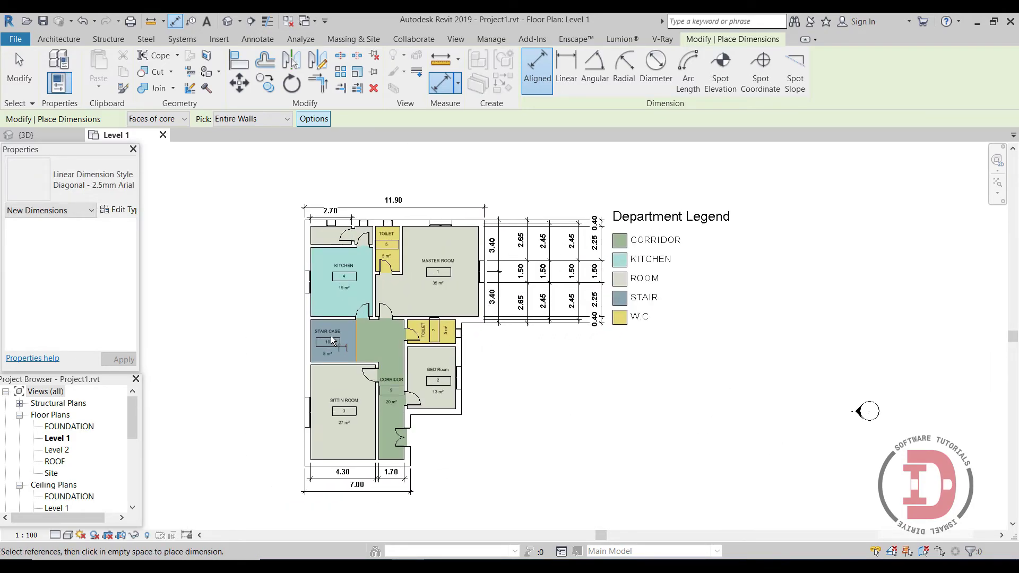
pyautogui.click(168, 123)
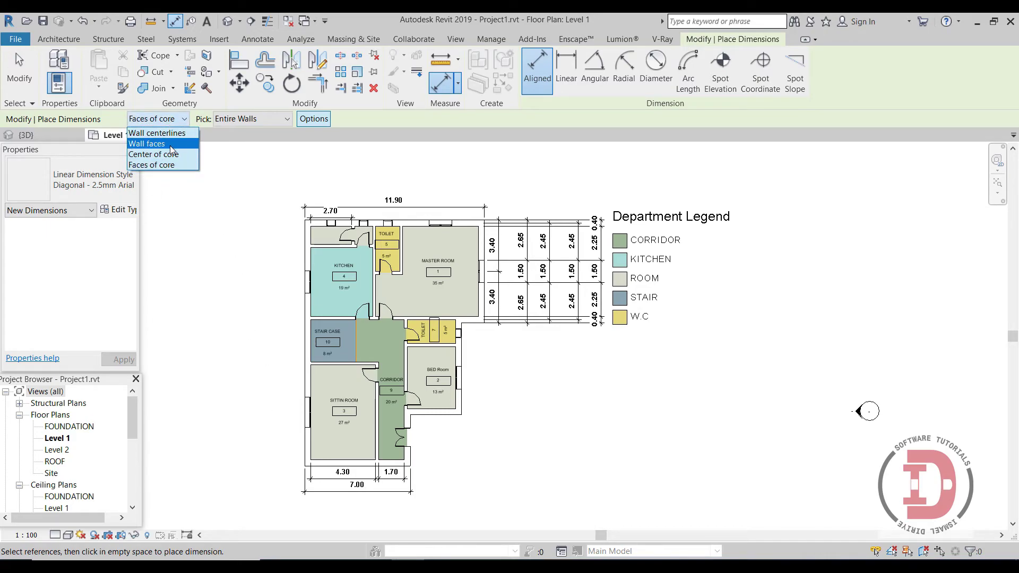
pyautogui.click(170, 144)
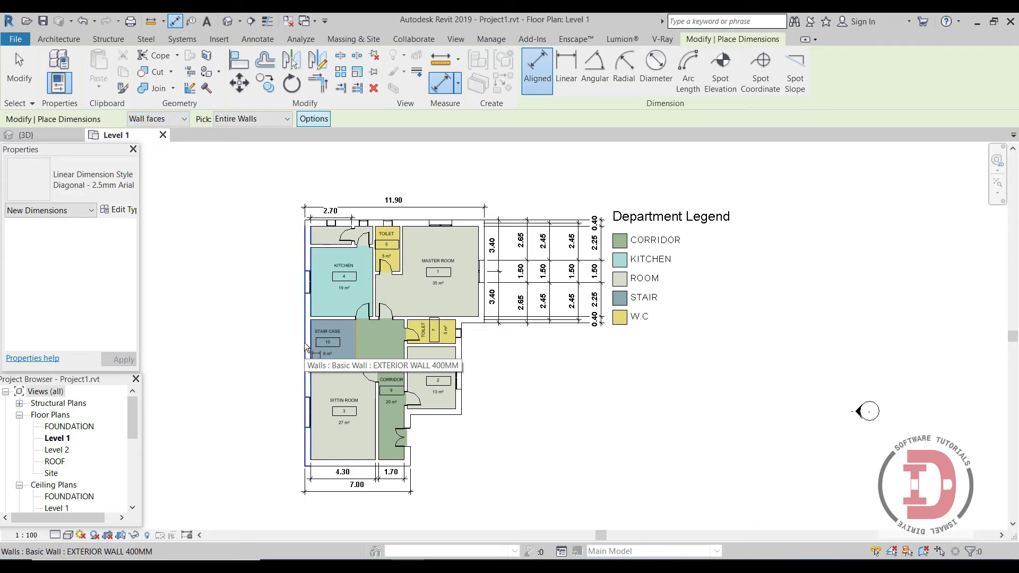
pyautogui.click(308, 120)
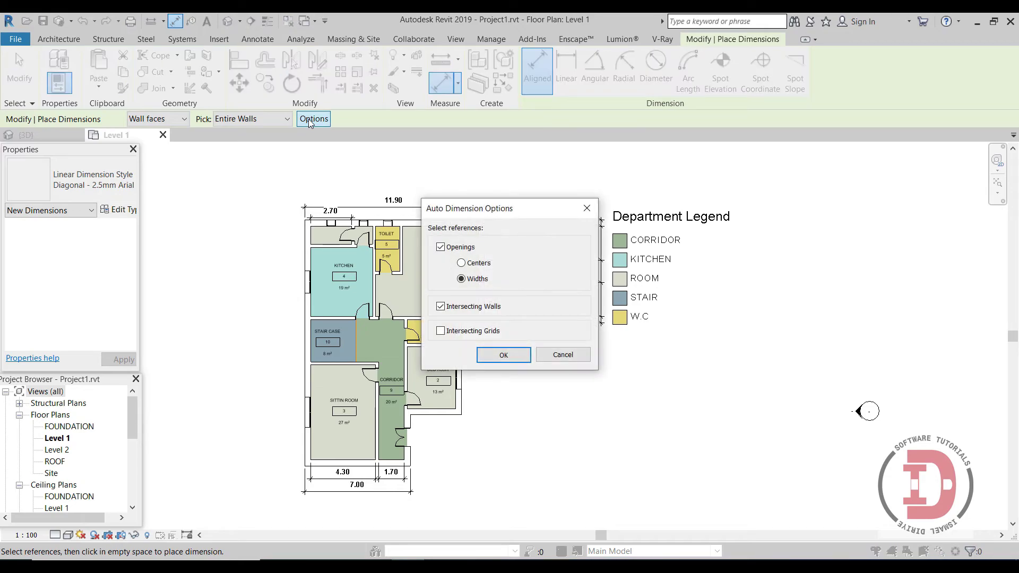
pyautogui.click(502, 354)
pyautogui.click(306, 343)
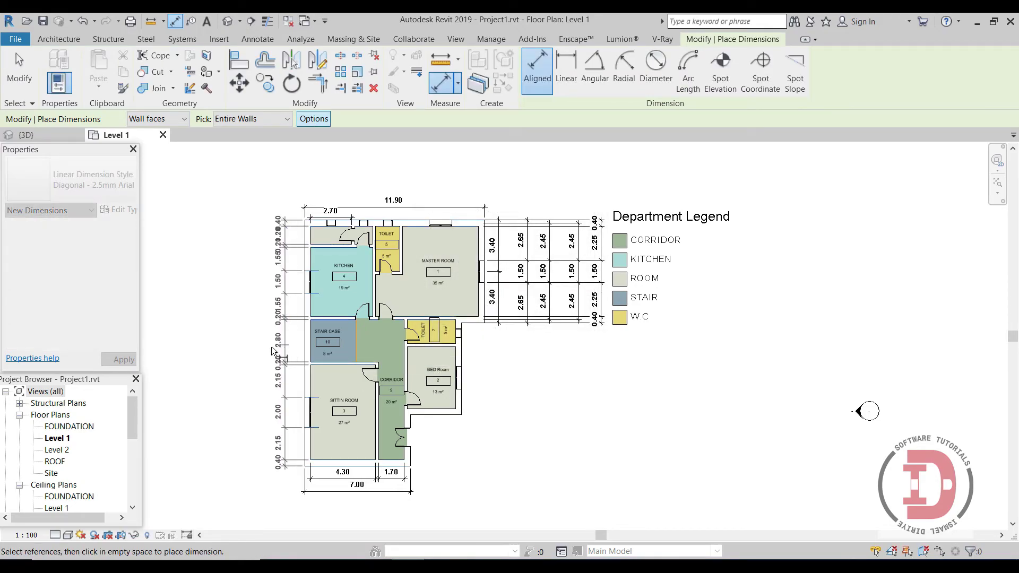
pyautogui.click(258, 349)
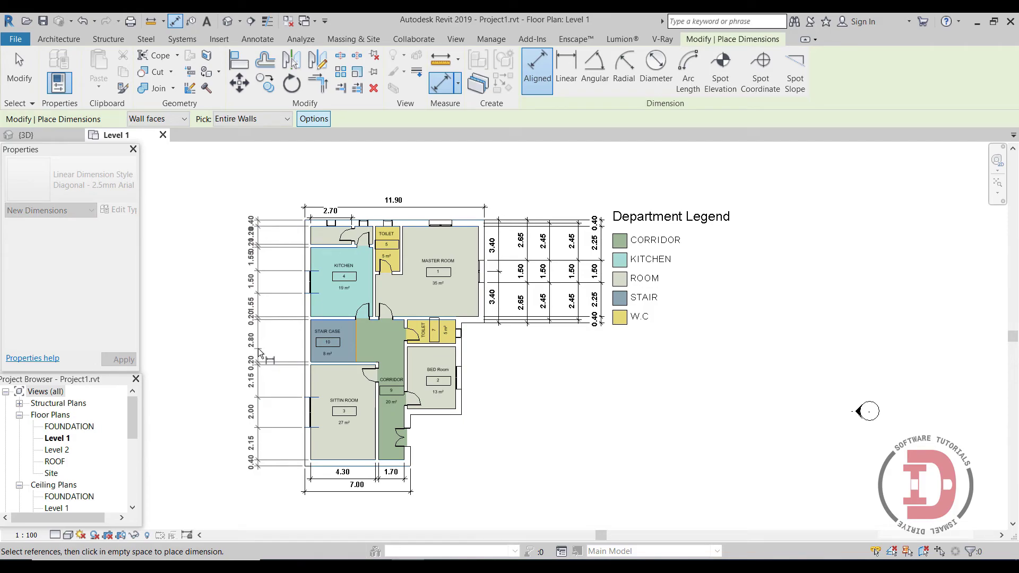
pyautogui.press('Escape')
pyautogui.press('Escape')
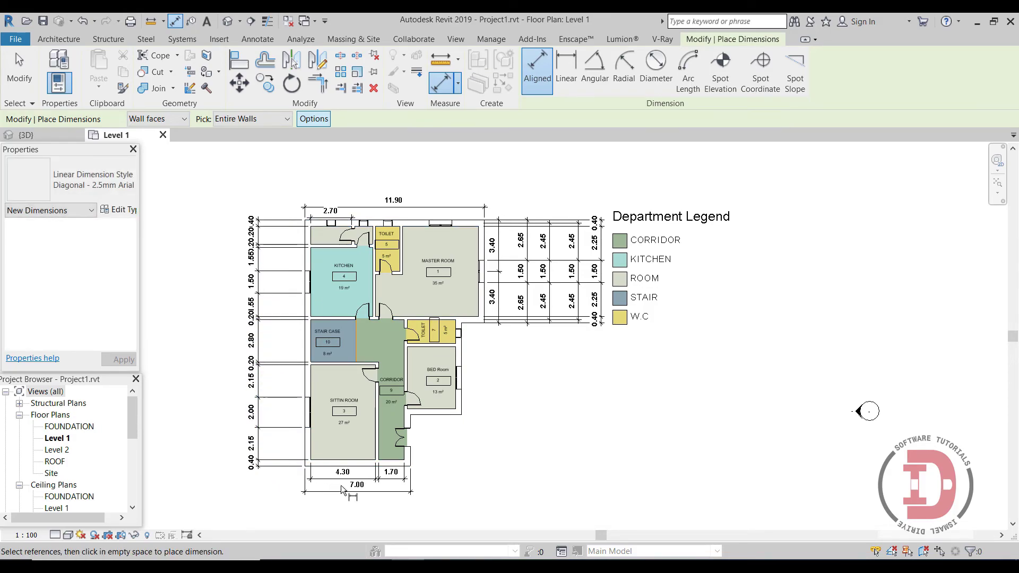
# - Move the two 0.20 texts at the stair case's partition walls outside the long wall's dimension line, each on its leader
pyautogui.scroll(3, 251, 487)
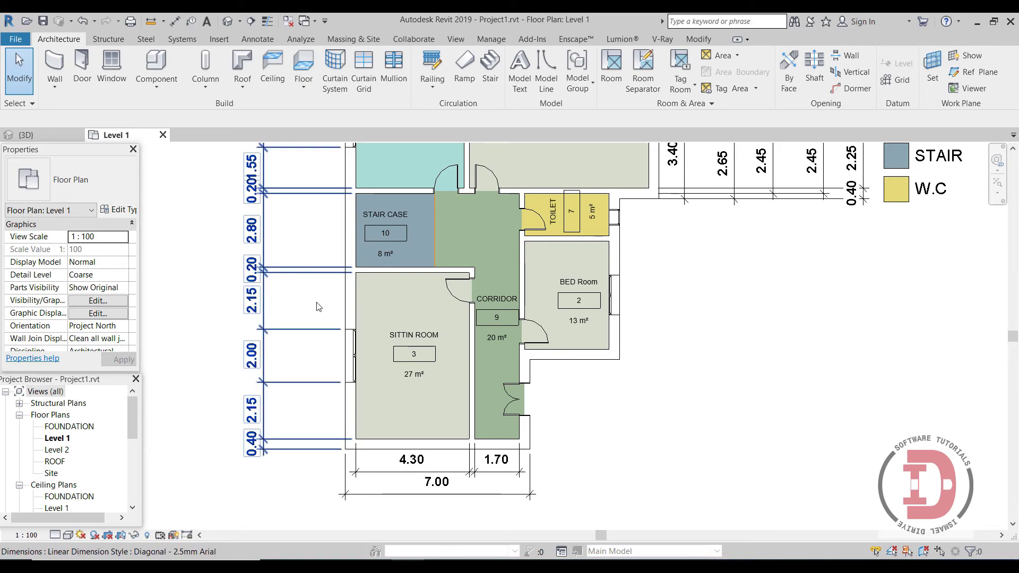
pyautogui.scroll(-1, 313, 309)
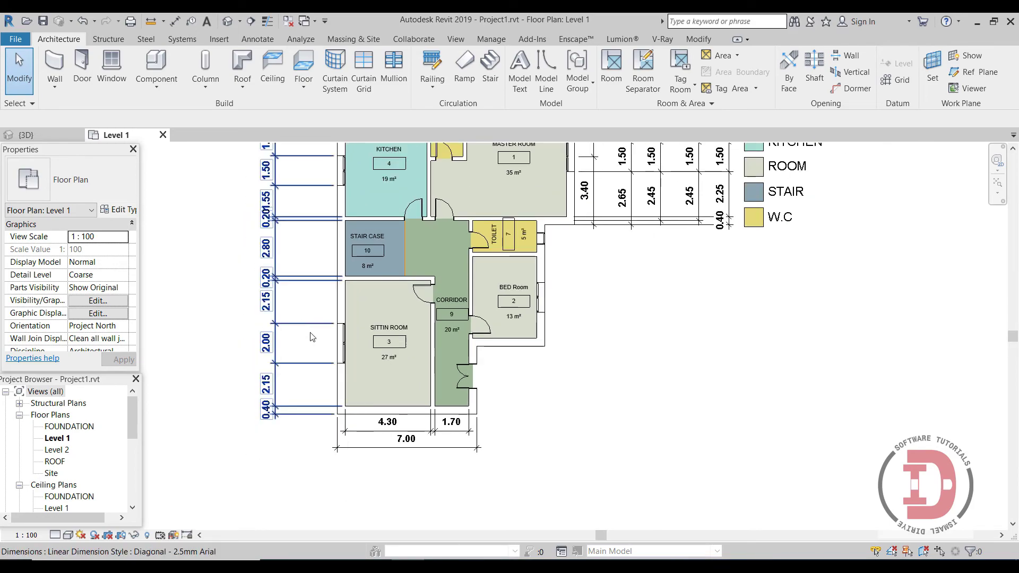
pyautogui.click(278, 306)
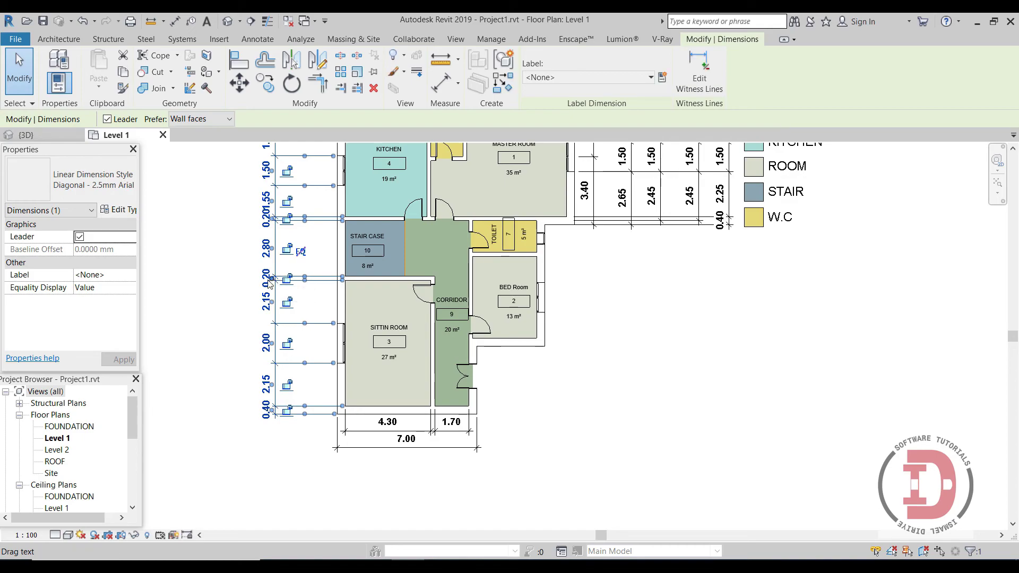
pyautogui.moveTo(272, 280); pyautogui.dragTo(232, 309)
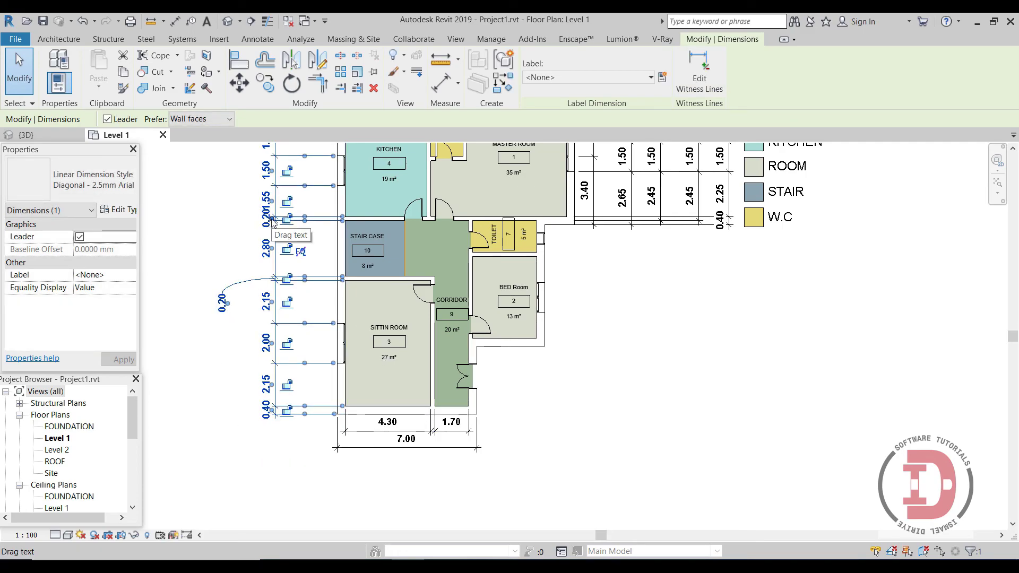
pyautogui.moveTo(272, 222); pyautogui.dragTo(229, 246)
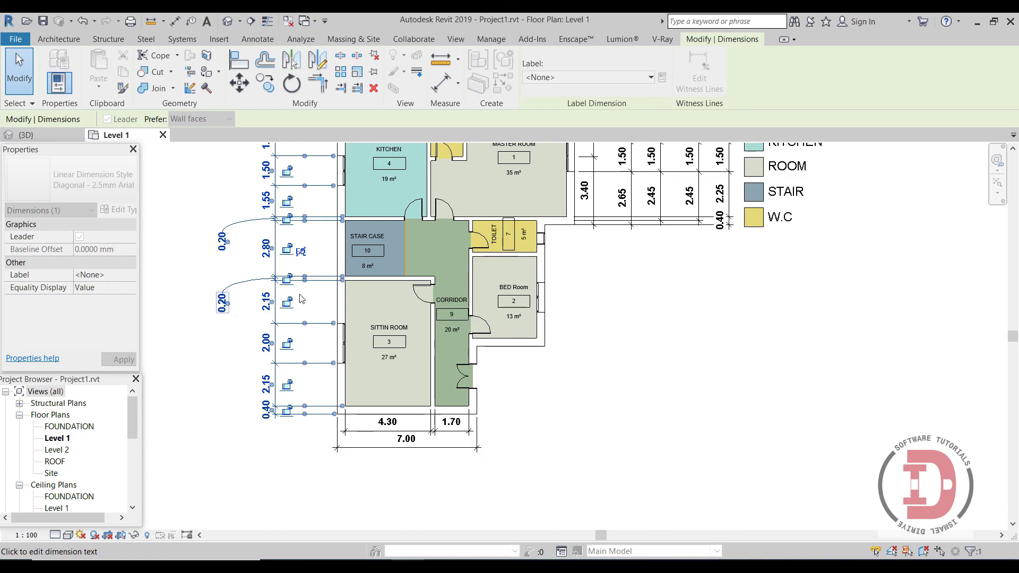
pyautogui.click(642, 369)
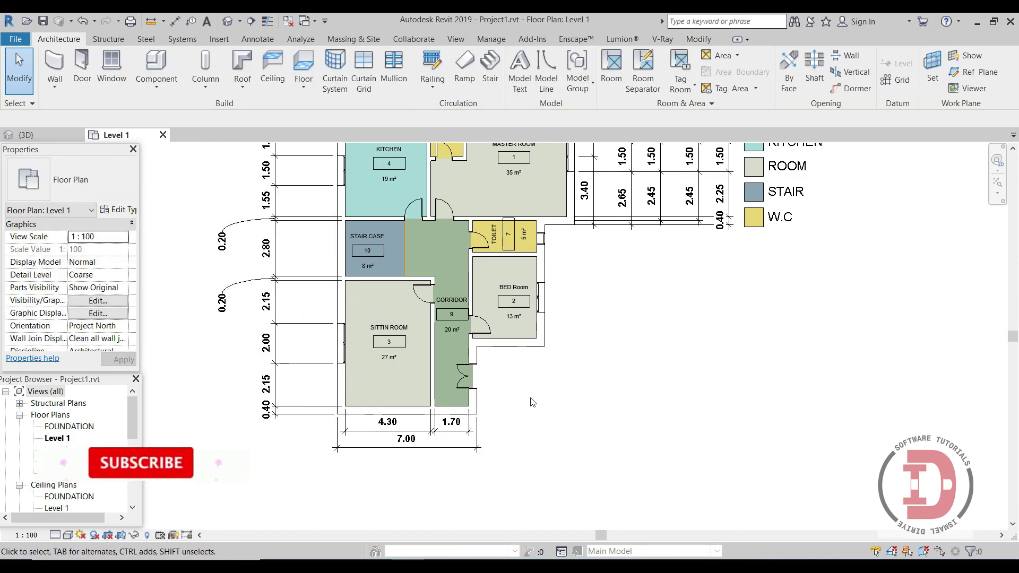
pyautogui.scroll(-5, 605, 391)
pyautogui.moveTo(583, 409); pyautogui.dragTo(524, 424, button='middle')
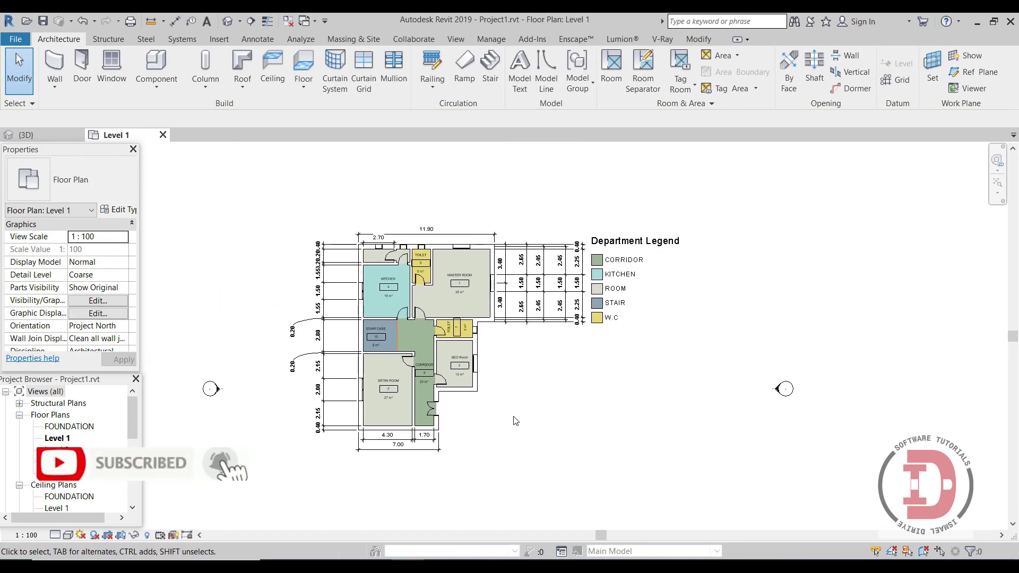
pyautogui.scroll(3, 474, 469)
pyautogui.scroll(-1, 478, 459)
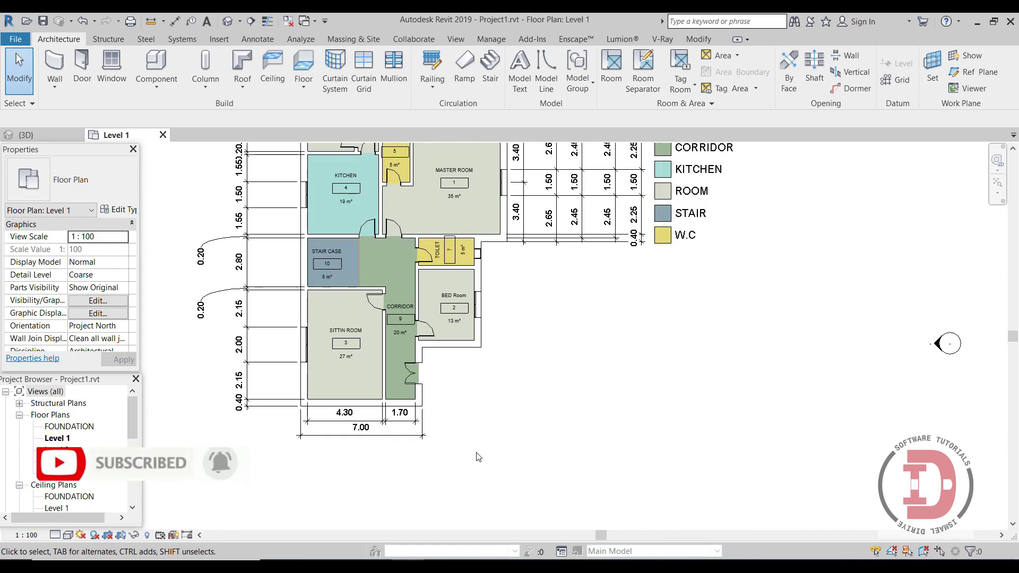